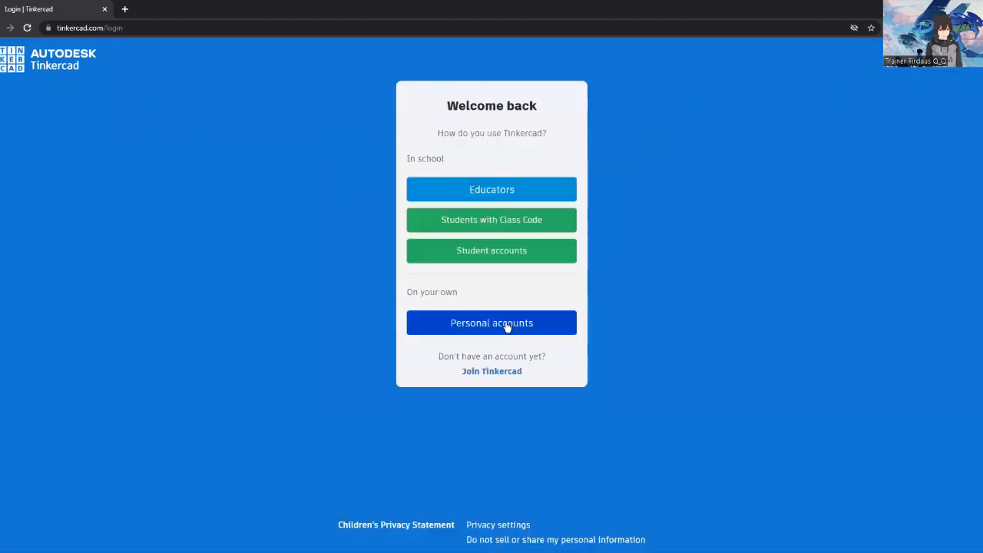
# - Sign in with a personal account through Google, choosing the existing Google account
pyautogui.click(507, 325)
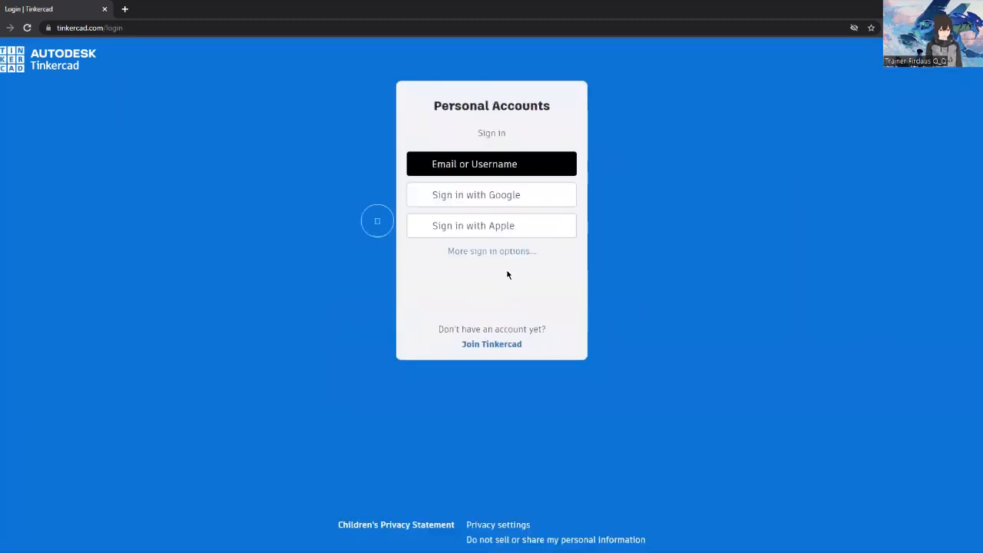
pyautogui.click(520, 201)
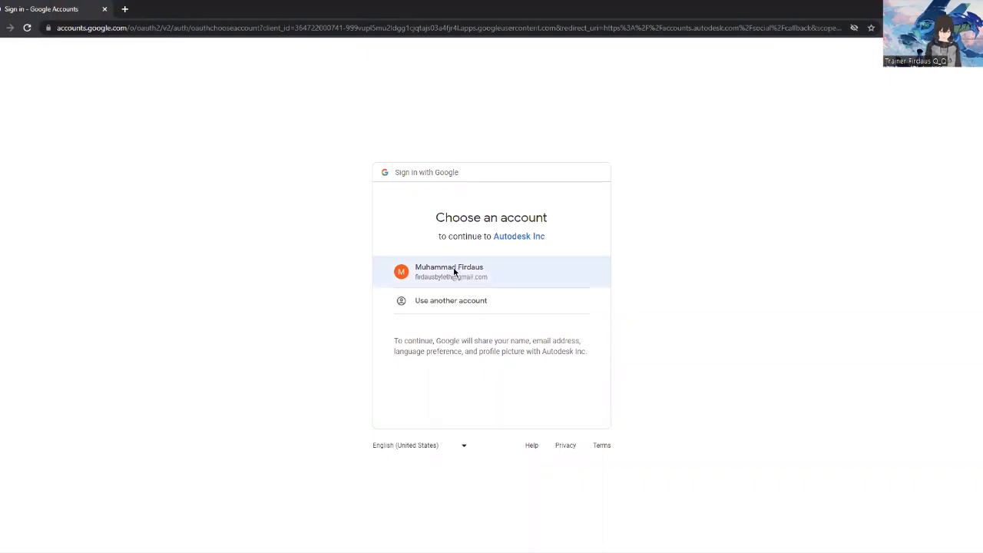
pyautogui.click(453, 268)
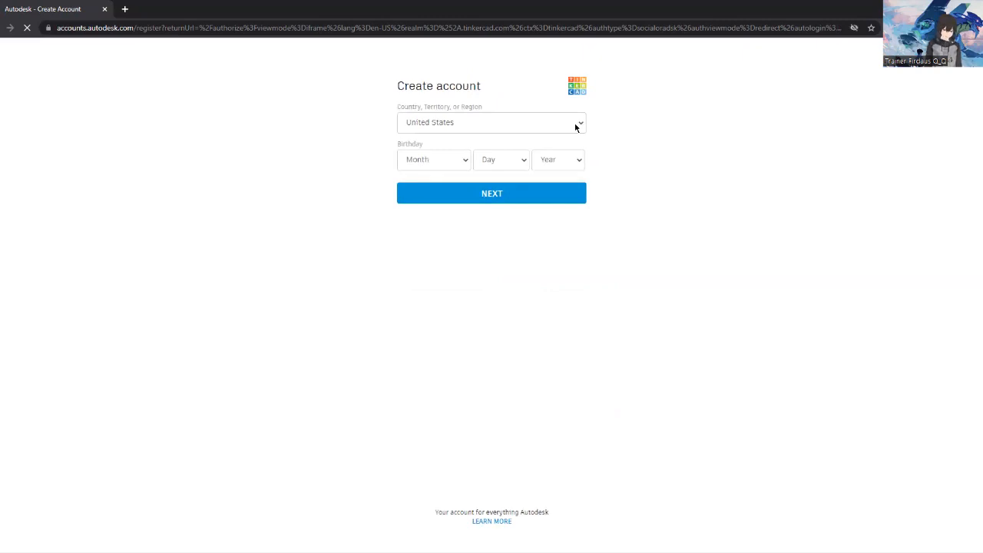
# - Set the new account's country to Malaysia
pyautogui.click(575, 126)
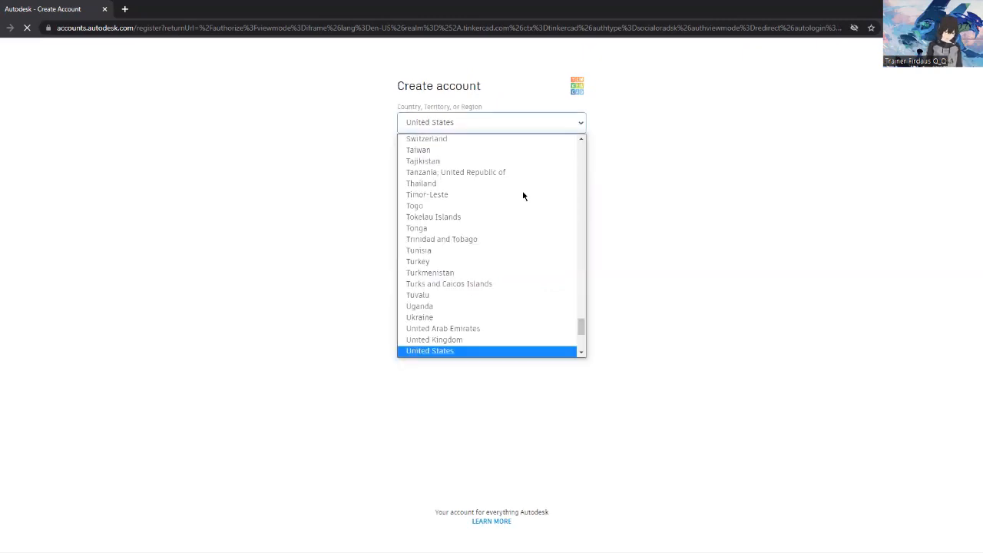
pyautogui.scroll(1, 523, 195)
pyautogui.scroll(10, 452, 266)
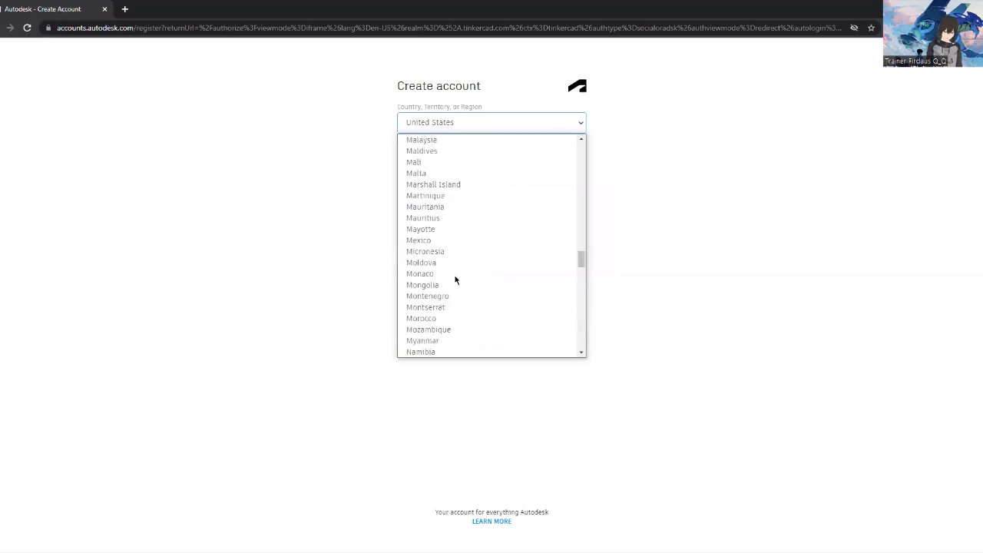
pyautogui.scroll(2, 453, 299)
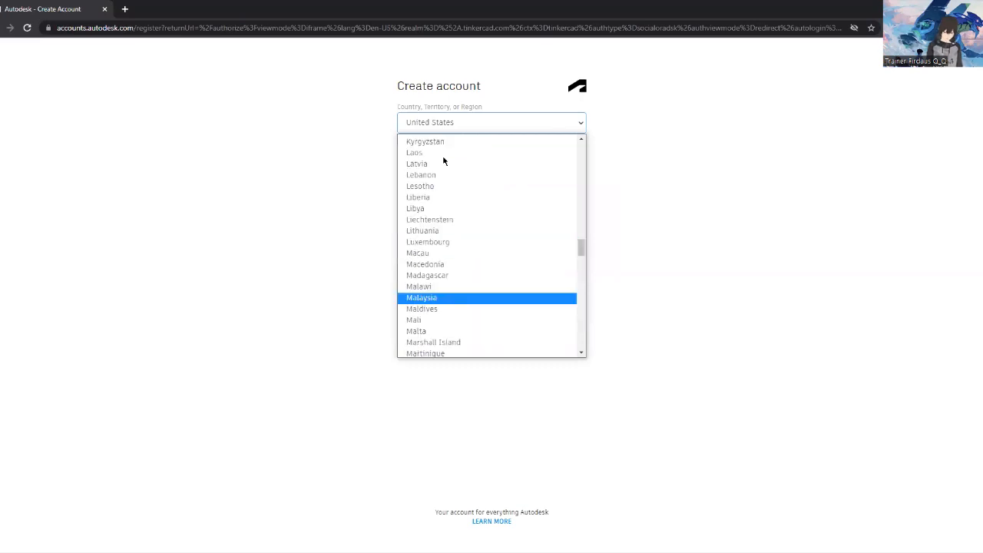
pyautogui.click(445, 297)
# - Enter the account holder's date of birth, then submit the registration and agree to the Autodesk terms and privacy statement
pyautogui.click(438, 164)
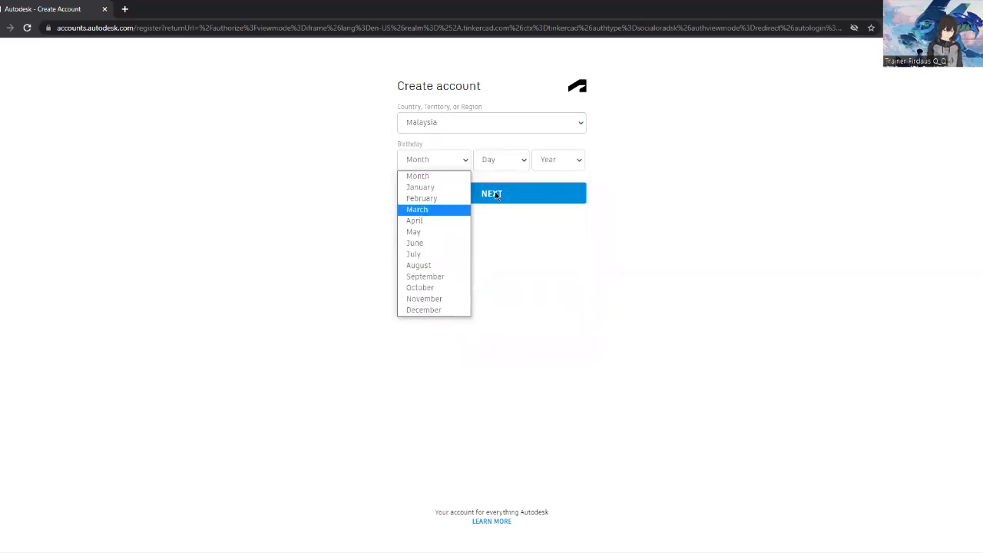
pyautogui.click(492, 325)
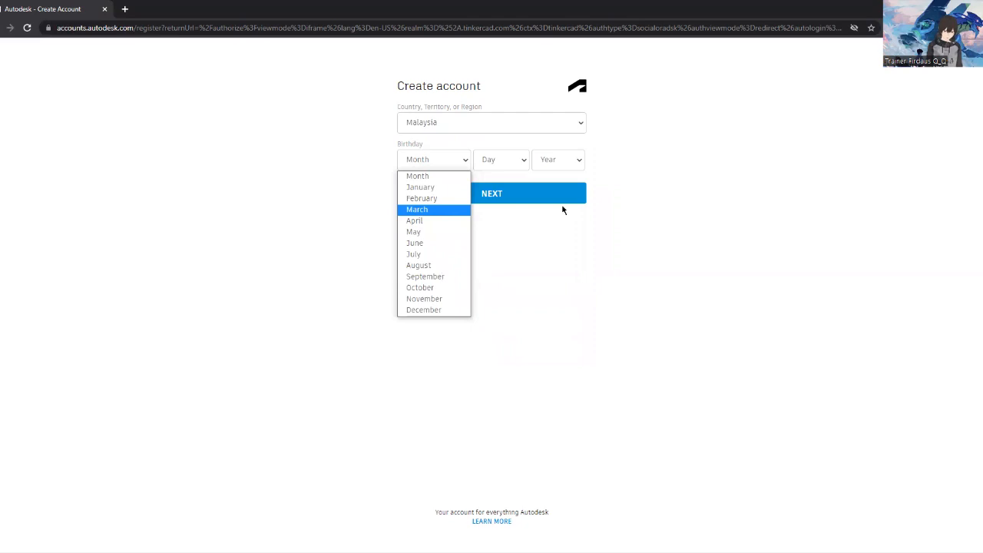
pyautogui.click(557, 161)
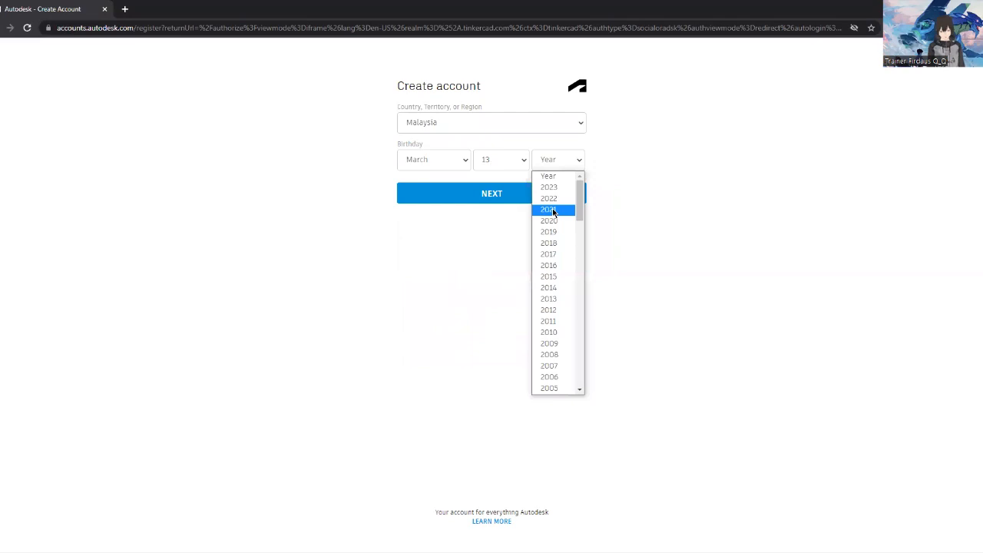
pyautogui.scroll(-3, 552, 210)
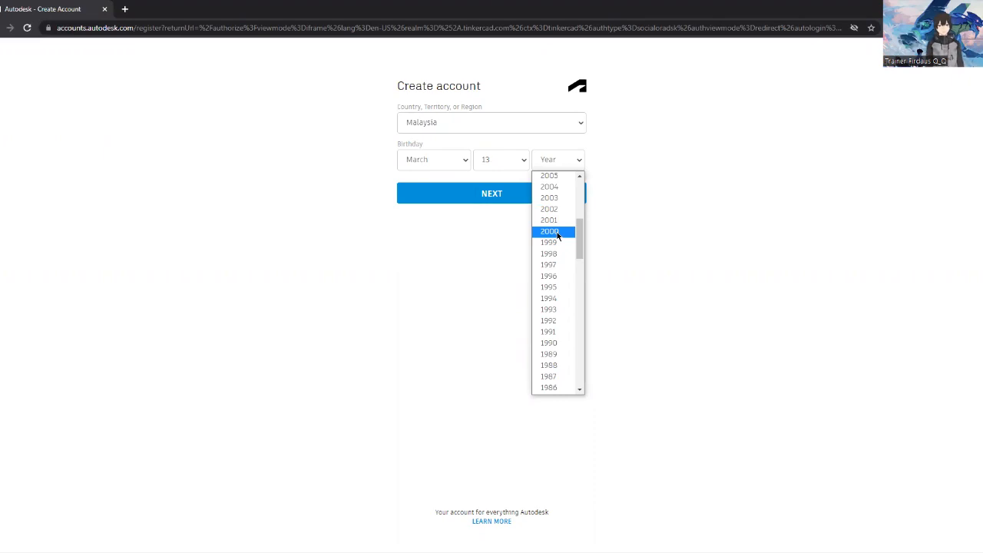
pyautogui.click(557, 235)
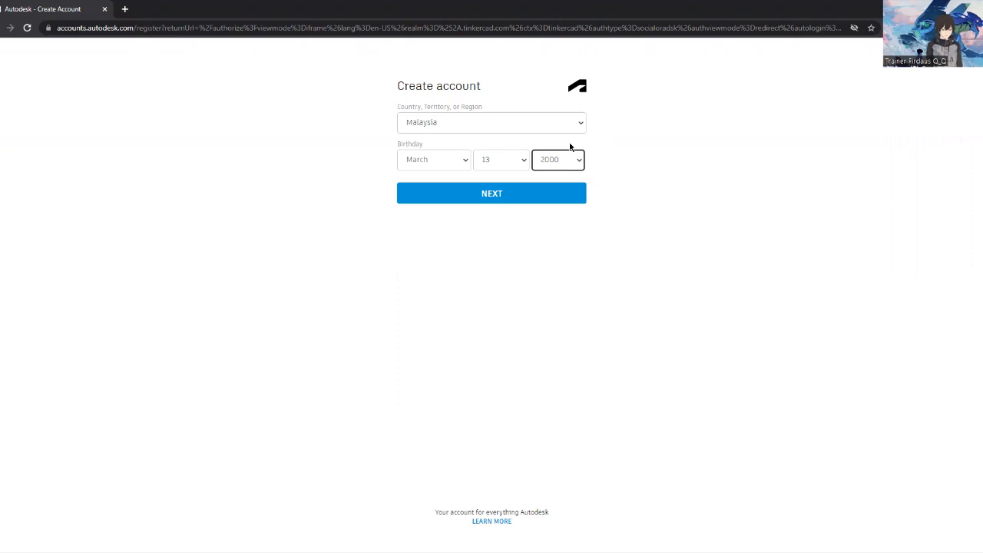
pyautogui.click(517, 198)
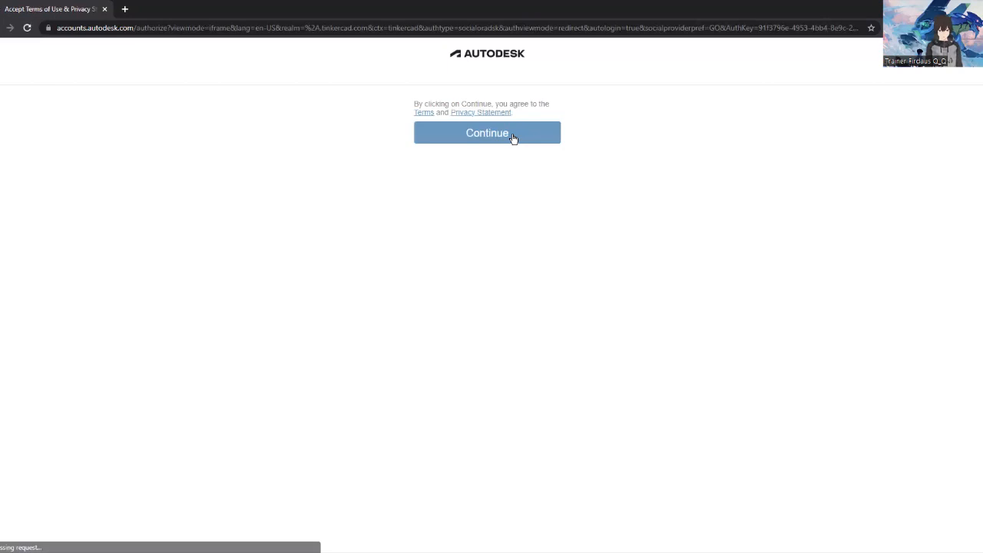
pyautogui.click(513, 137)
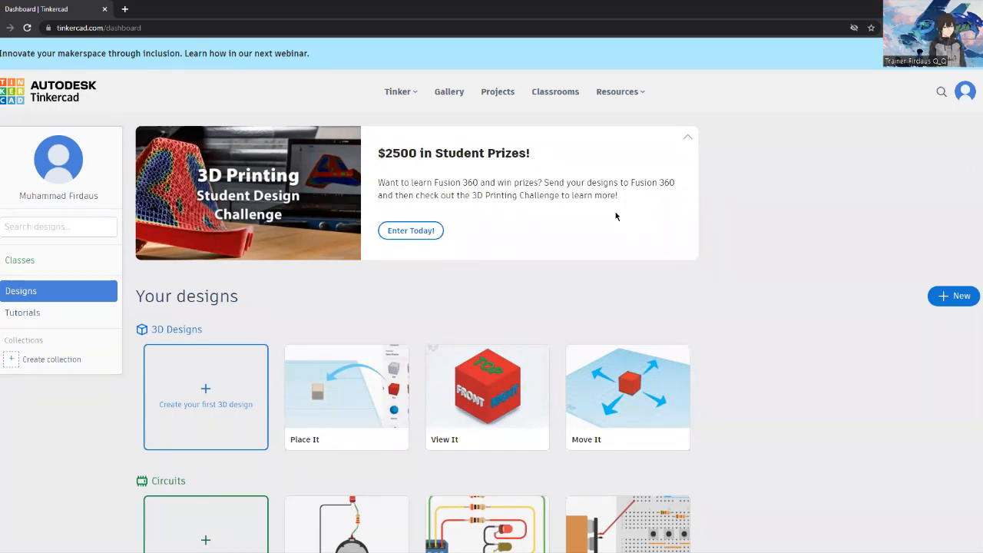
# - Create a new Circuit design from the dashboard
pyautogui.scroll(-2, 615, 217)
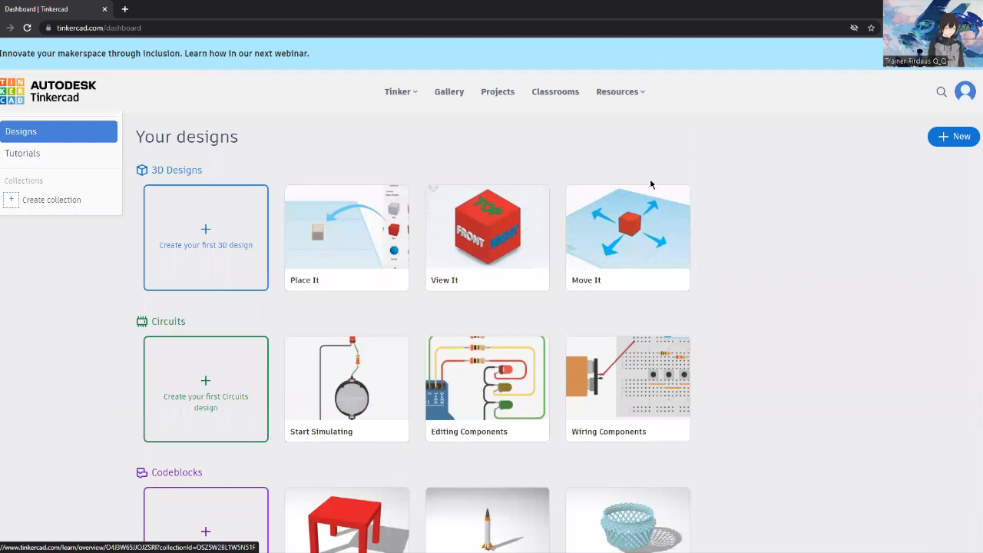
pyautogui.scroll(-1, 242, 353)
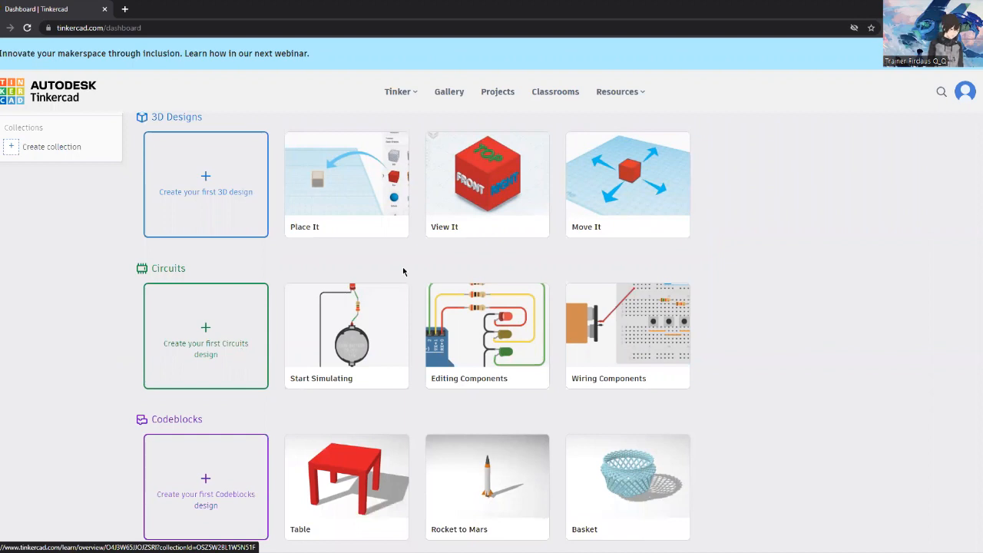
pyautogui.click(965, 94)
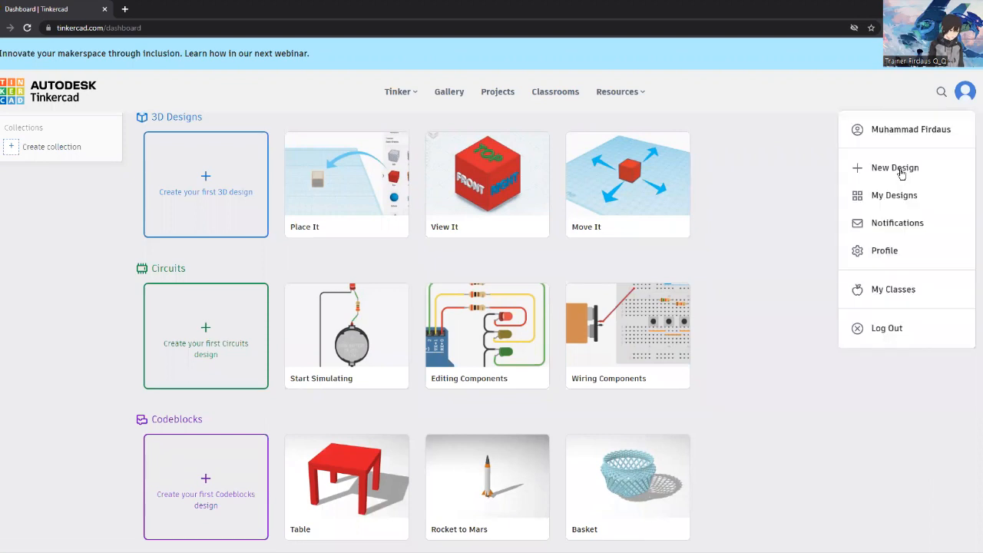
pyautogui.moveTo(901, 173)
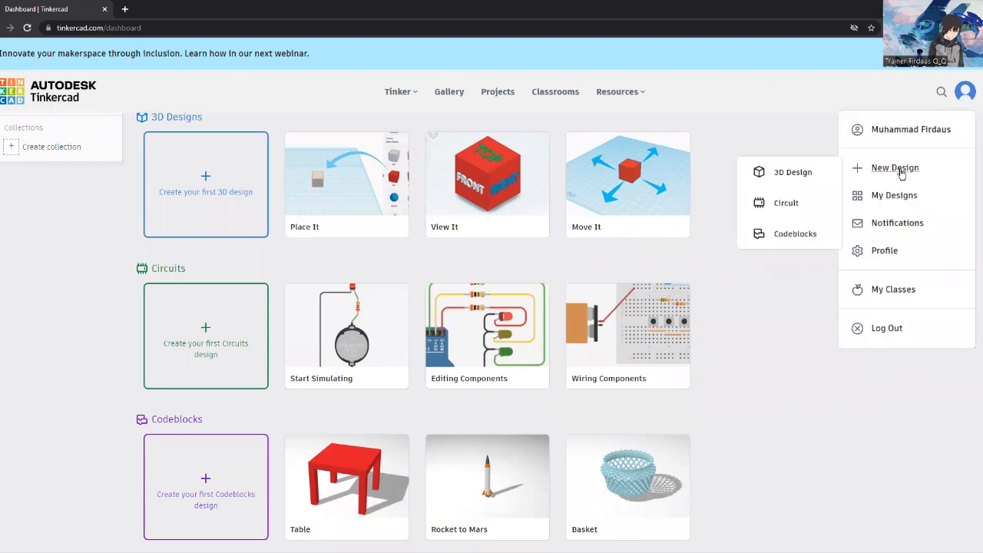
pyautogui.click(783, 207)
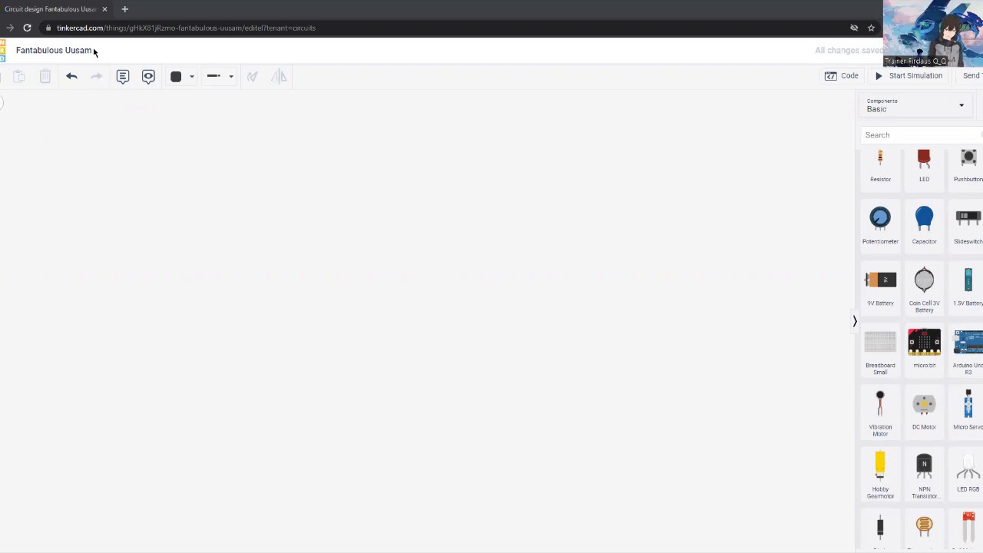
# - Rename the circuit design as "Test Circuit"
pyautogui.click(74, 53)
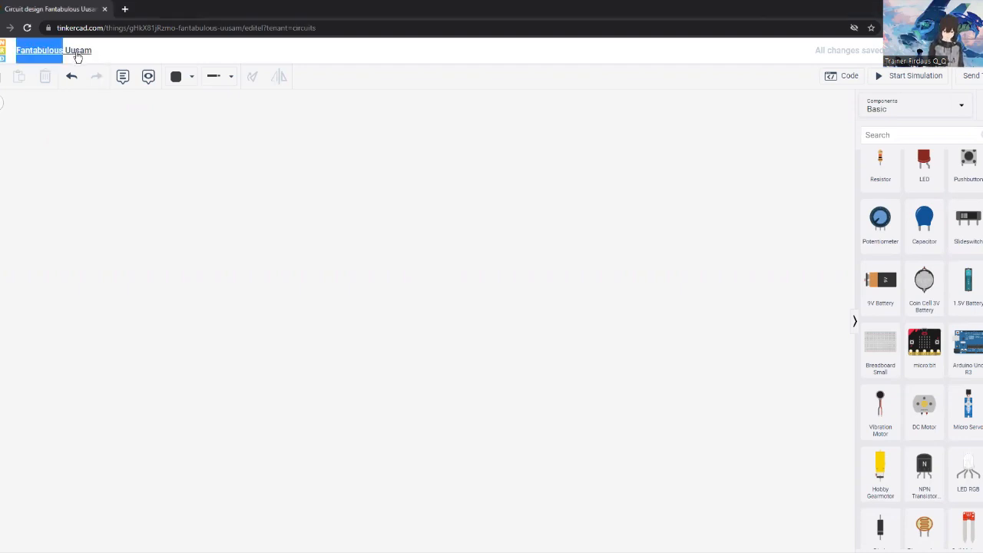
pyautogui.click(76, 52)
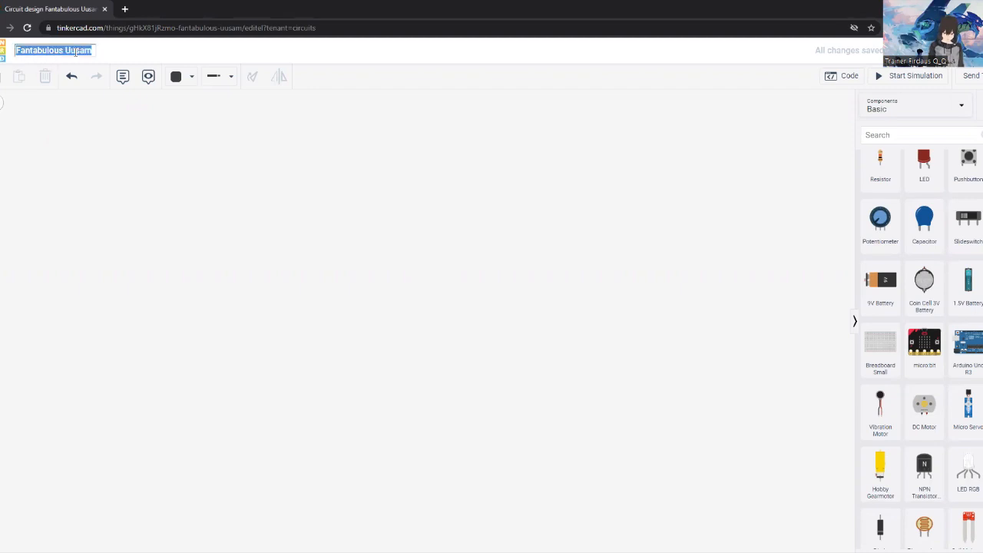
pyautogui.press('BackSpace')
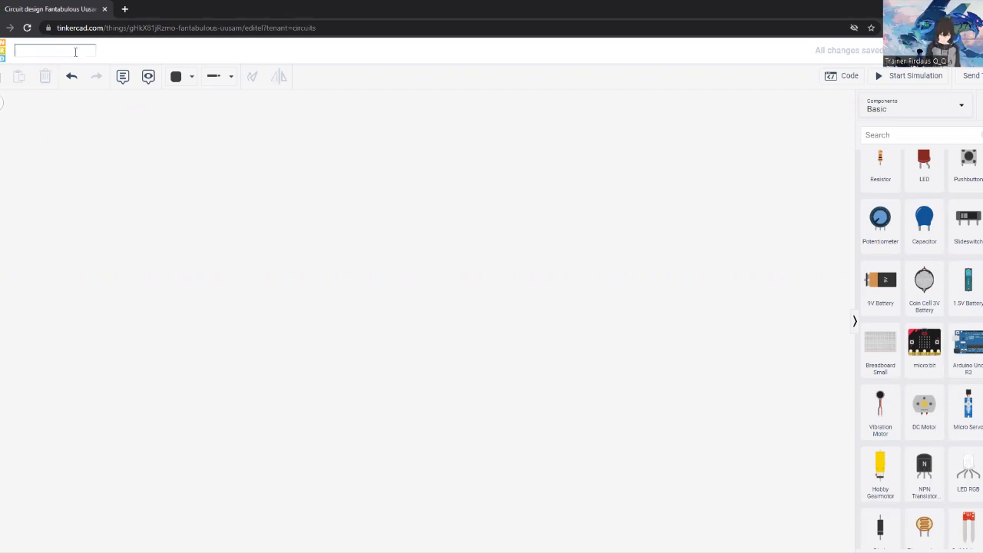
pyautogui.write('ircuit')
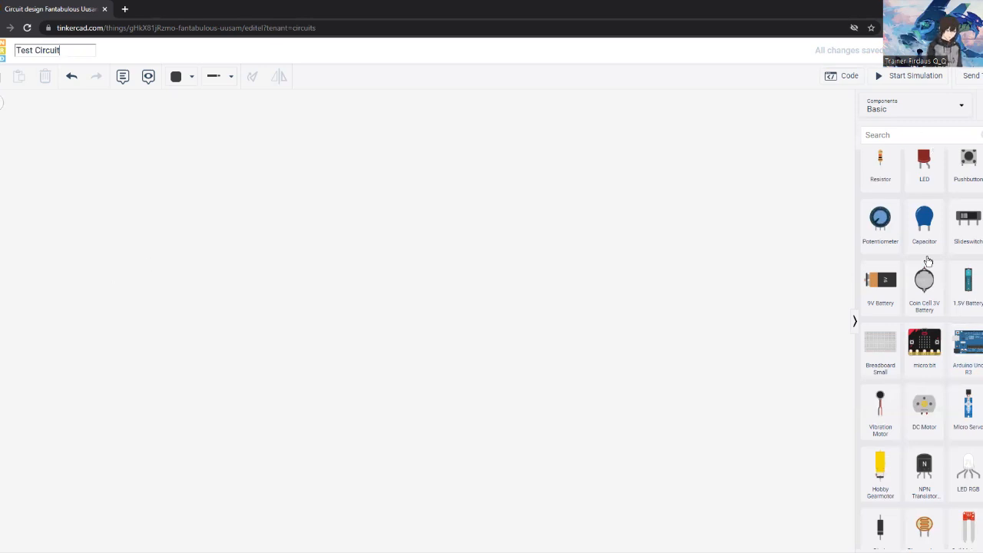
# - Switch the component library from the Basic set to All components
pyautogui.scroll(-1, 928, 264)
pyautogui.scroll(1, 915, 196)
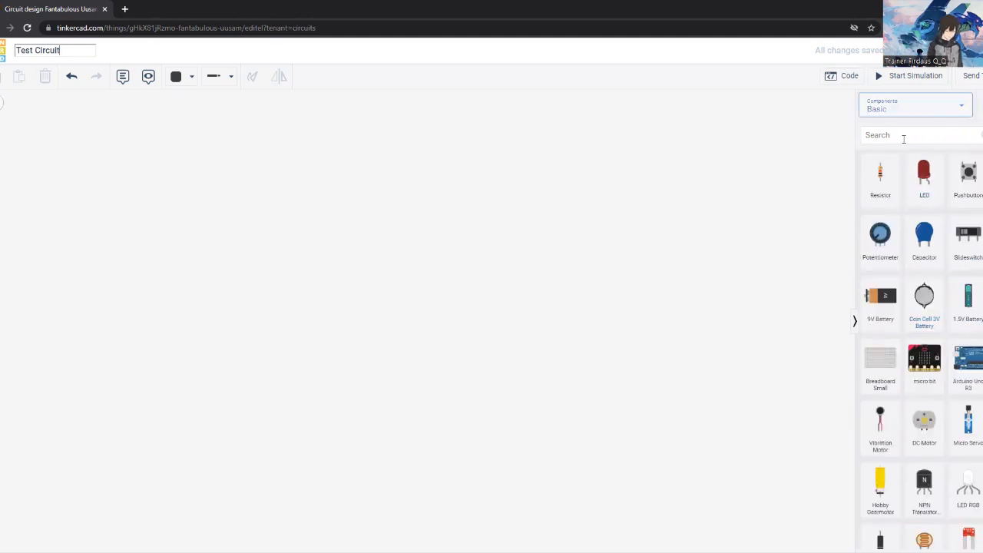
pyautogui.click(908, 136)
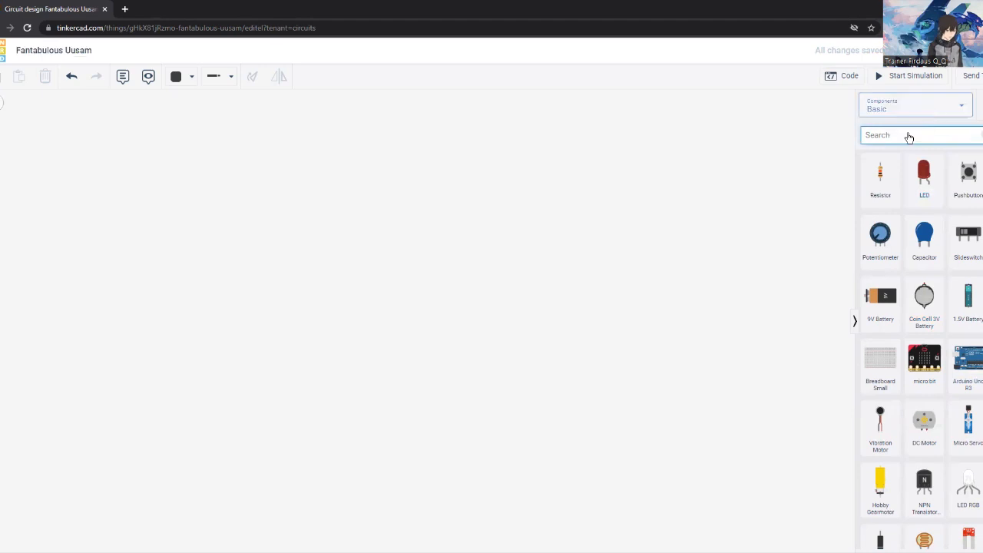
pyautogui.click(899, 109)
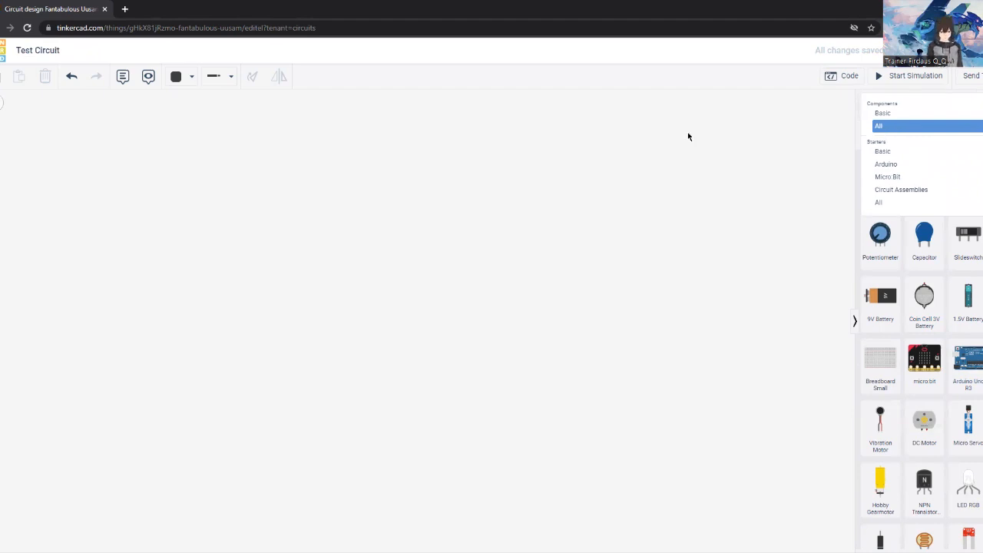
pyautogui.click(890, 127)
# - Search the components for "ardui" and place an Arduino Uno R3 near the middle of the workplane
pyautogui.click(891, 133)
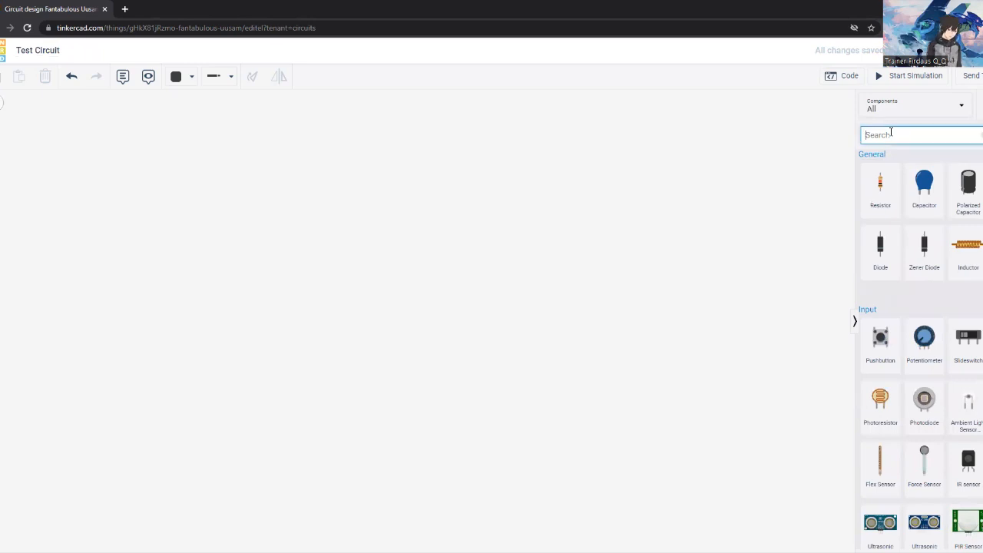
pyautogui.write('ardui')
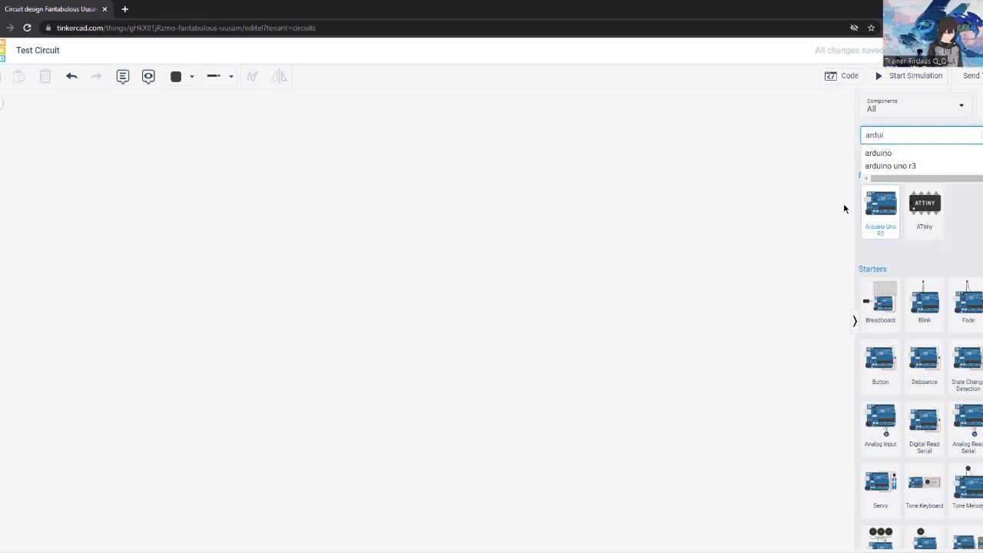
pyautogui.click(813, 224)
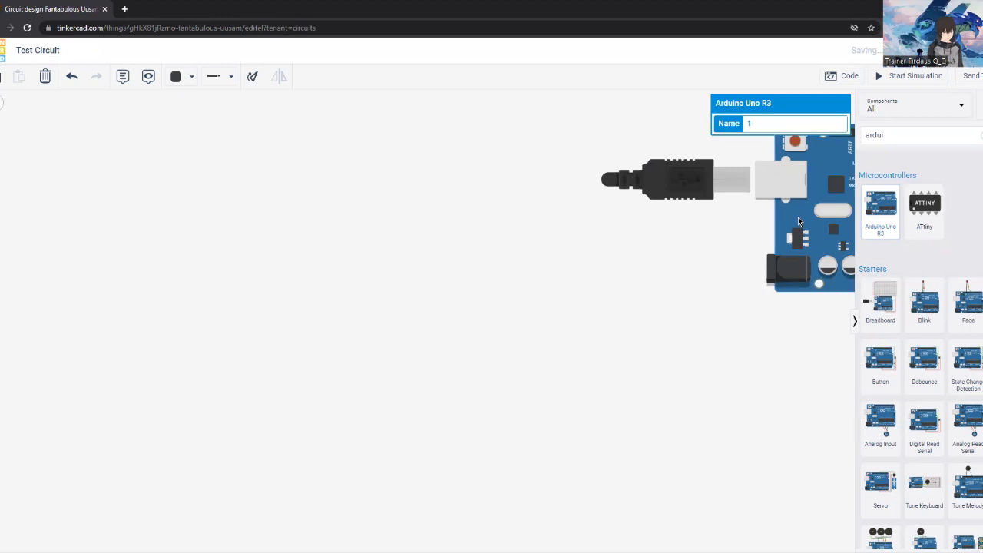
pyautogui.moveTo(493, 306); pyautogui.dragTo(106, 420)
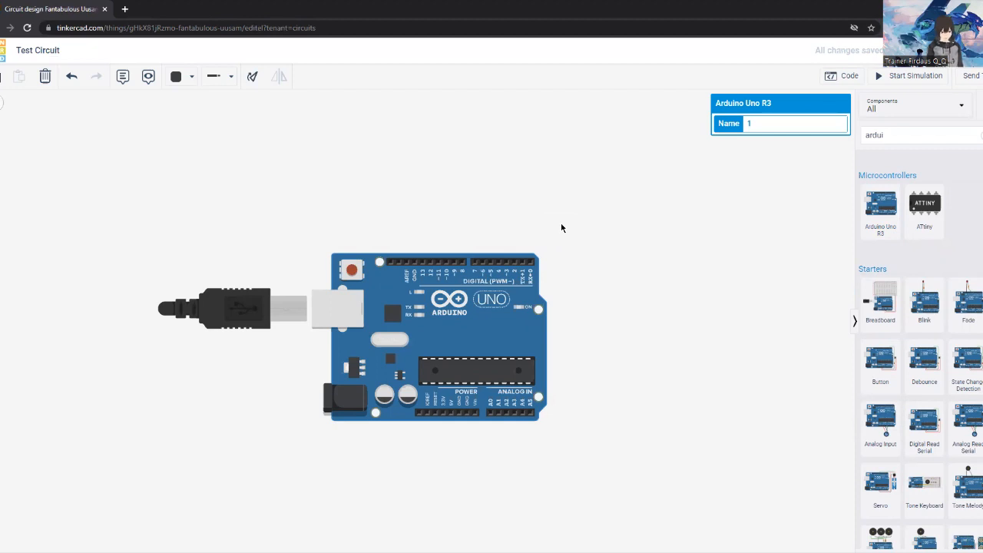
pyautogui.scroll(-1, 561, 227)
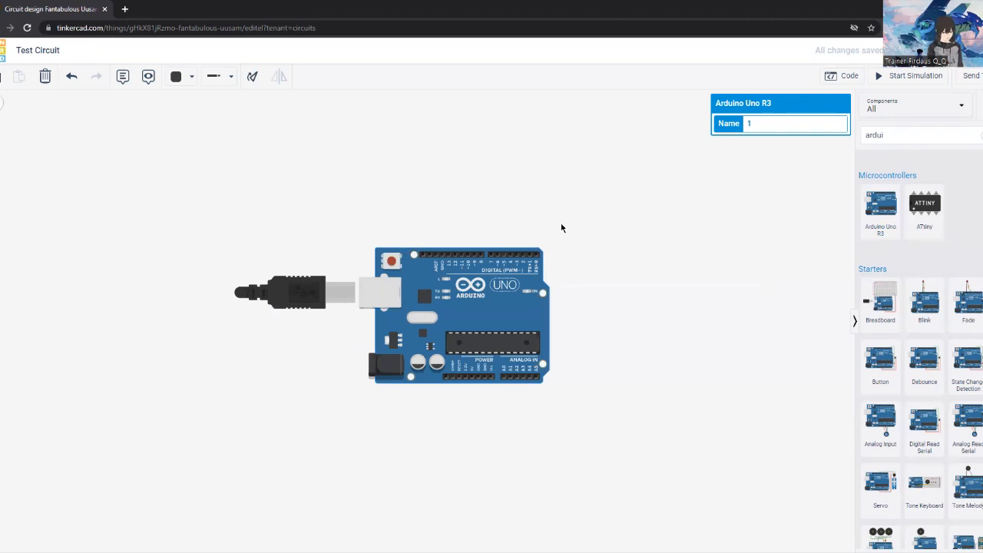
pyautogui.scroll(-1, 561, 228)
pyautogui.scroll(2, 561, 227)
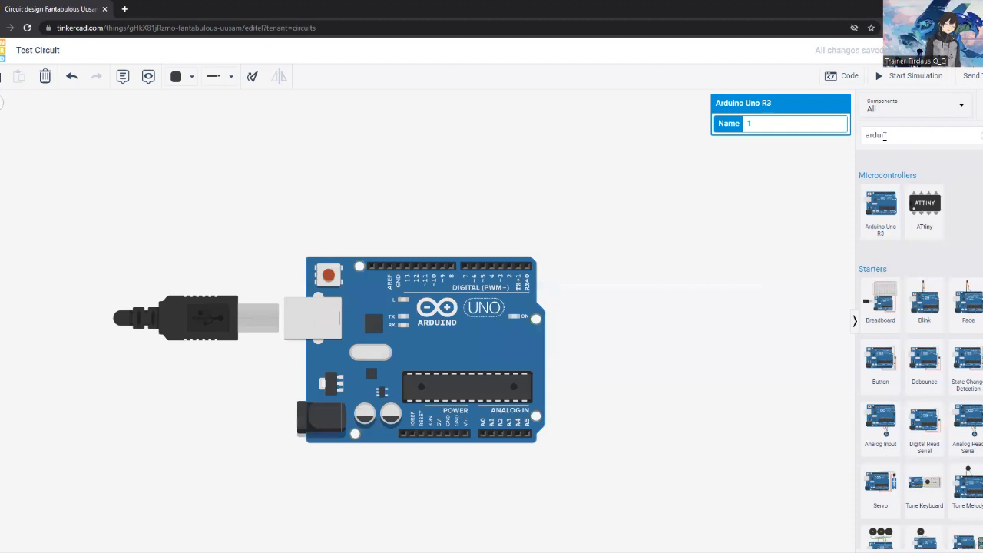
# - Search the components for "bread", place a Breadboard Small beside the Arduino, and shift both parts slightly to the left
pyautogui.doubleClick(884, 136)
pyautogui.write('bread')
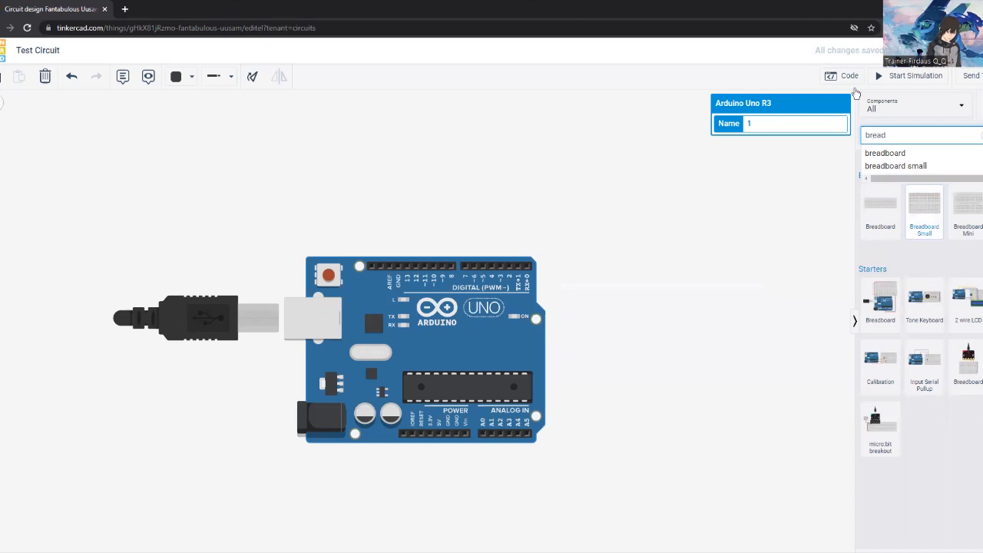
pyautogui.click(752, 212)
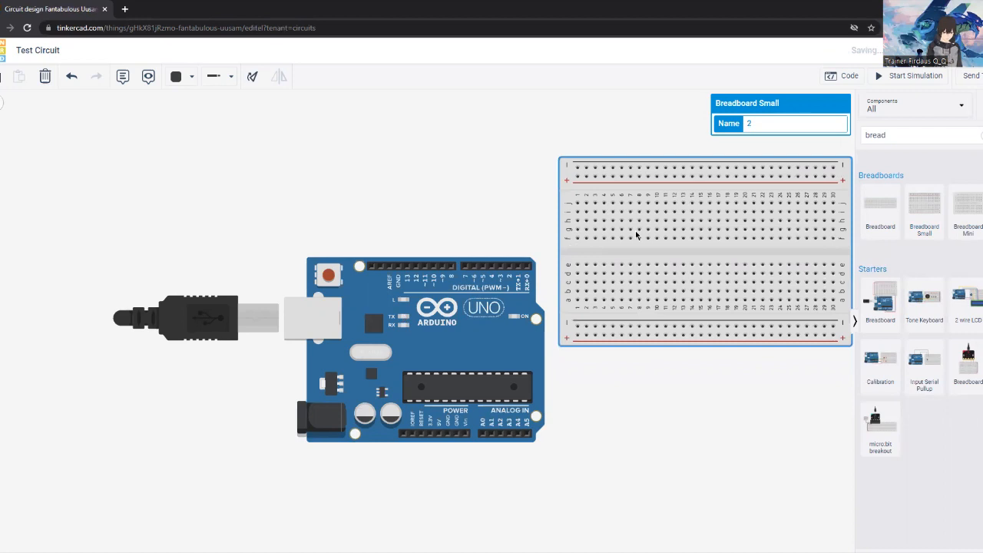
pyautogui.moveTo(491, 345); pyautogui.dragTo(446, 347)
pyautogui.moveTo(663, 252); pyautogui.dragTo(610, 251)
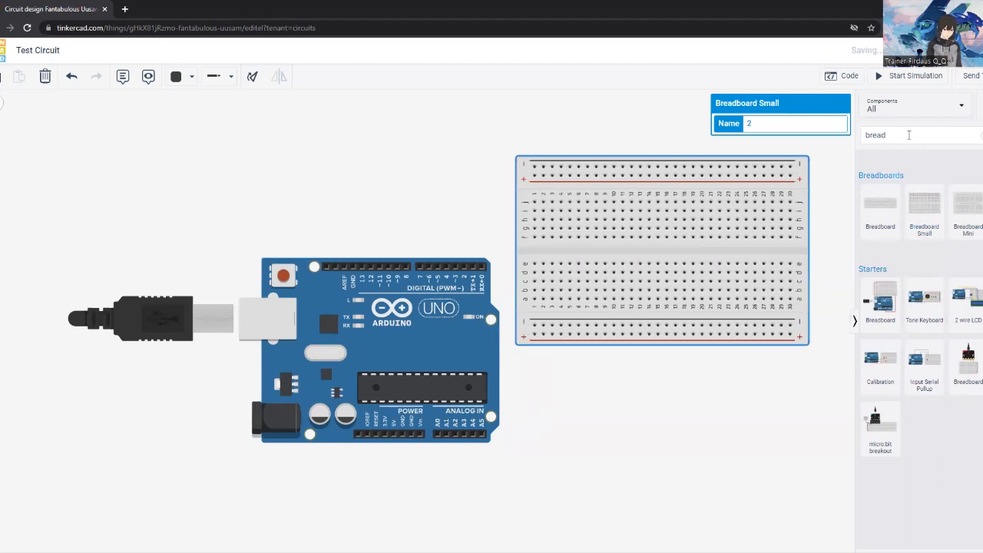
# - Search the components for "led" and place an LED on the breadboard with its legs in columns 1 and 2, row j
pyautogui.click(908, 135)
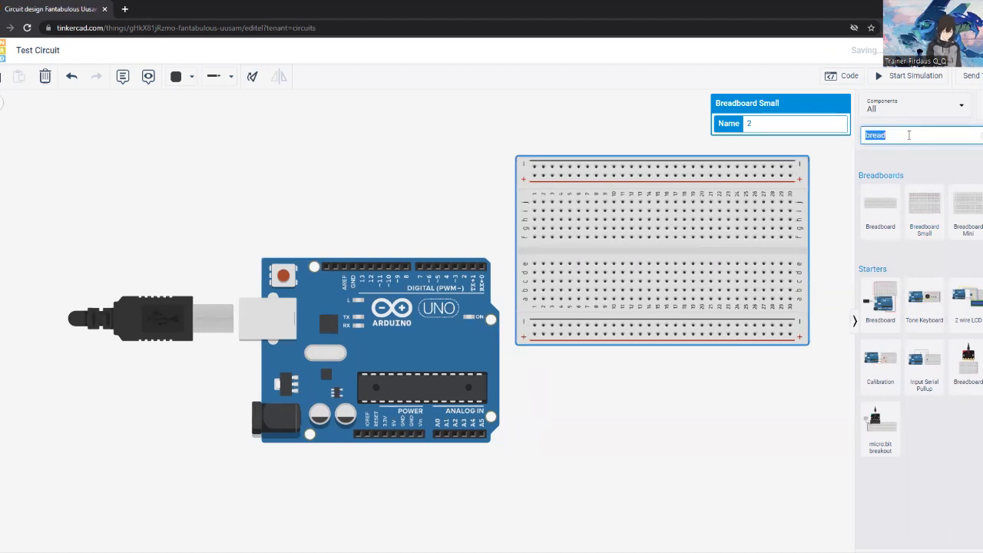
pyautogui.write('led')
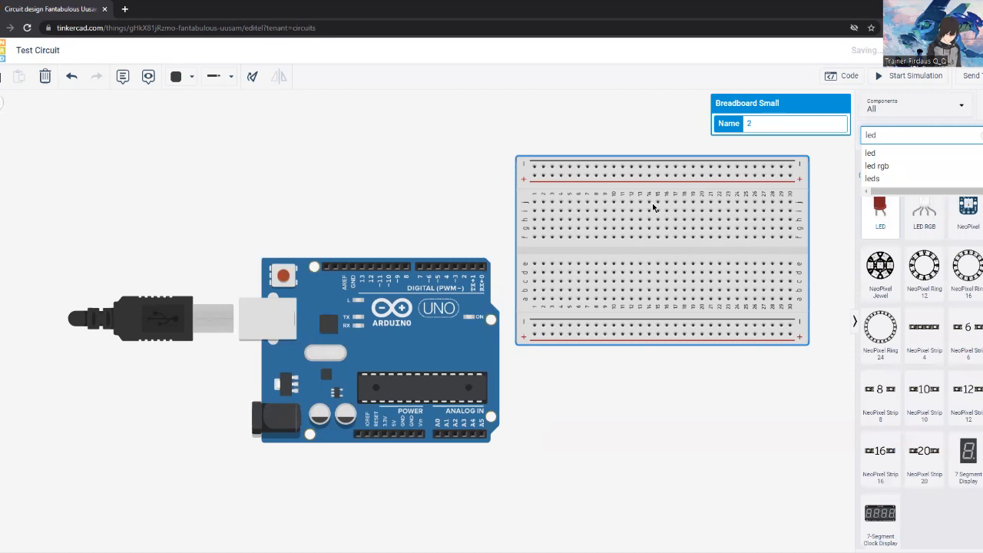
pyautogui.click(538, 206)
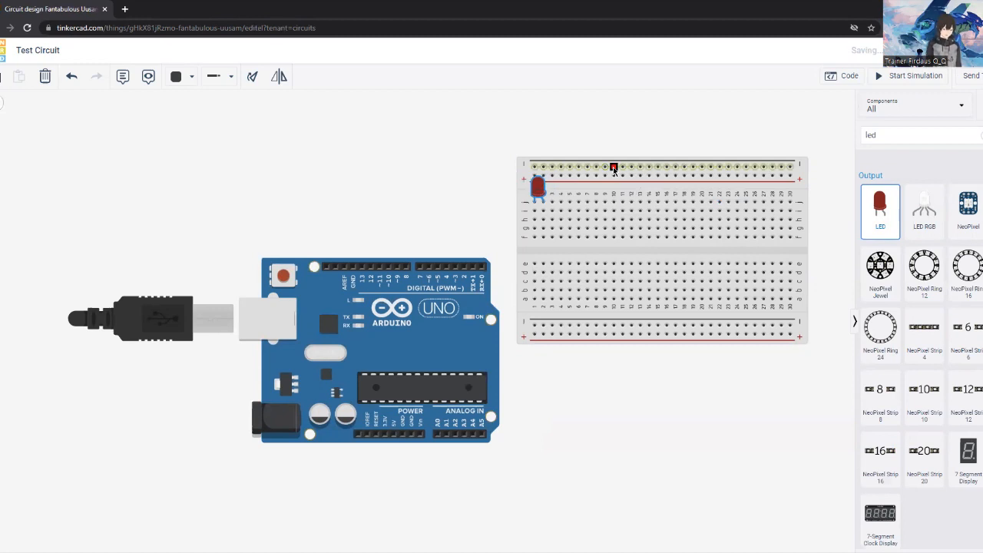
pyautogui.click(545, 204)
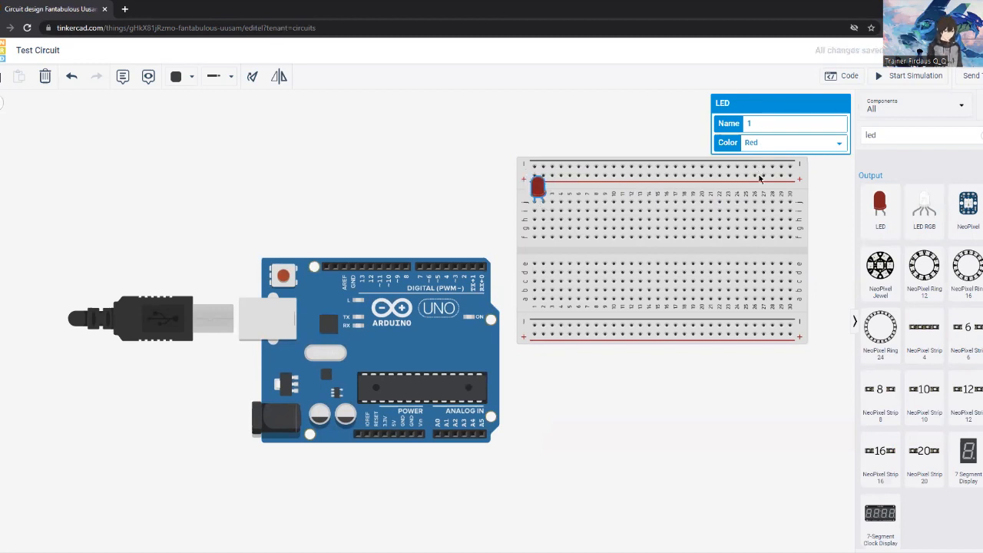
# - Set the LED's color to Orange and deselect it
pyautogui.click(760, 143)
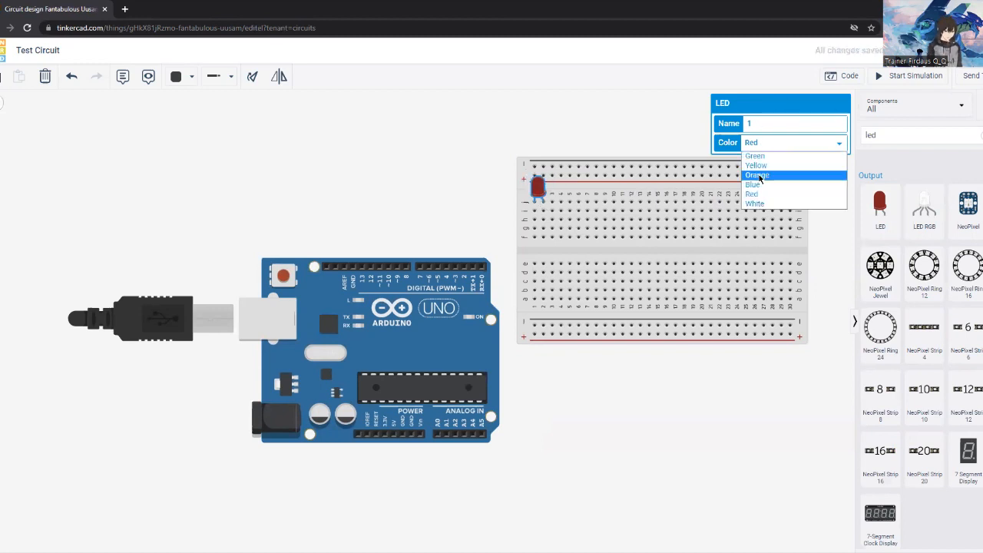
pyautogui.press('Return')
pyautogui.click(525, 129)
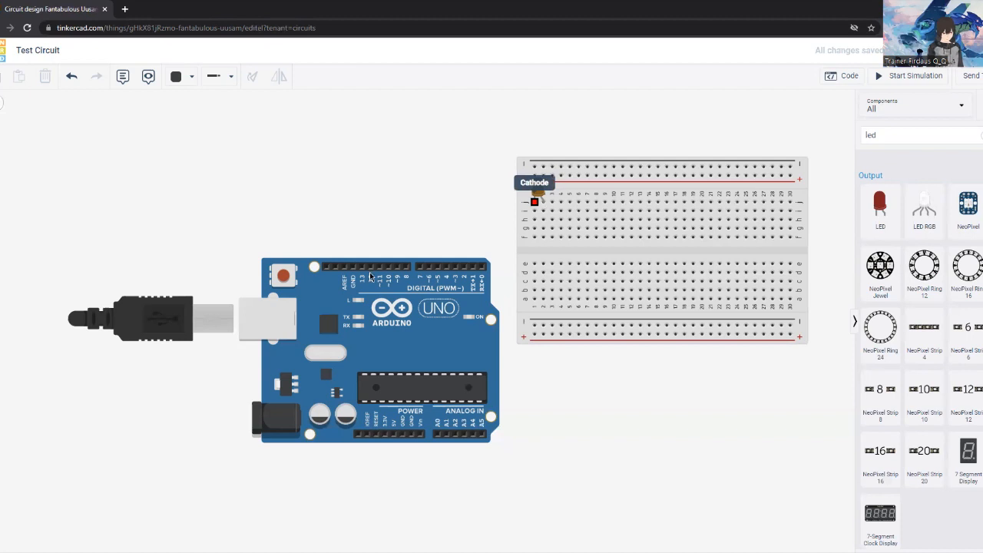
# - Try straight wires from breadboard column 1 to GND and from column 2 to pin 13, and delete both
pyautogui.click(534, 238)
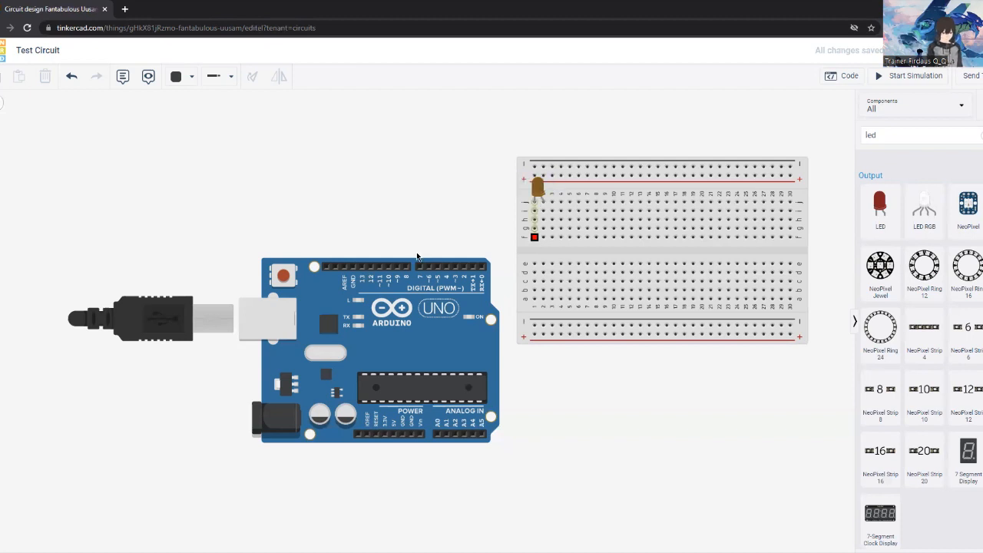
pyautogui.click(354, 269)
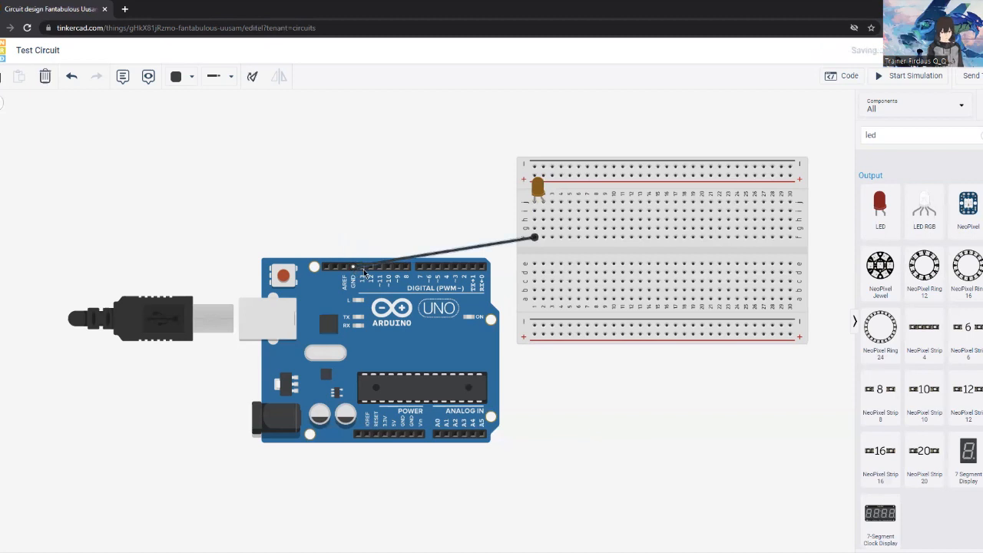
pyautogui.click(543, 238)
pyautogui.click(543, 238)
pyautogui.click(362, 267)
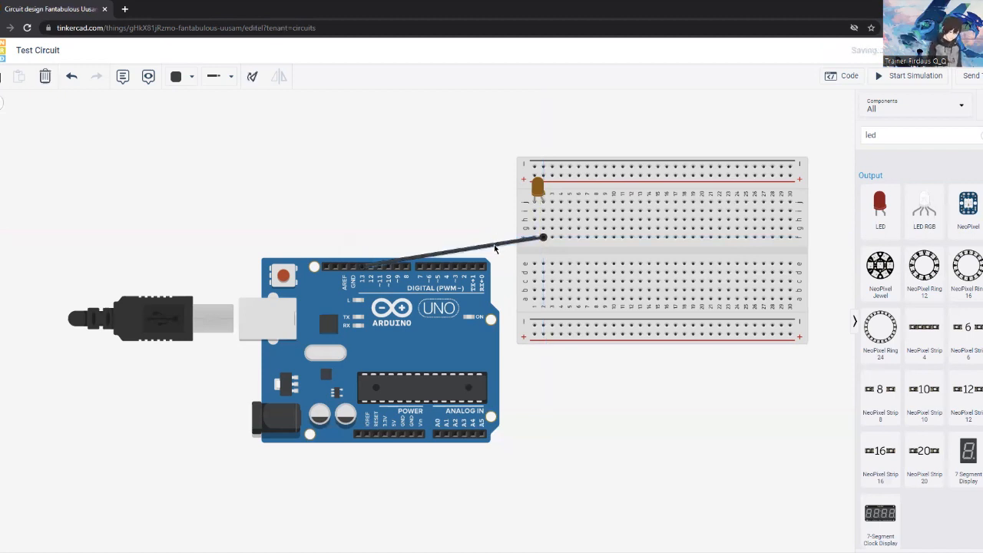
pyautogui.moveTo(493, 247); pyautogui.dragTo(488, 247)
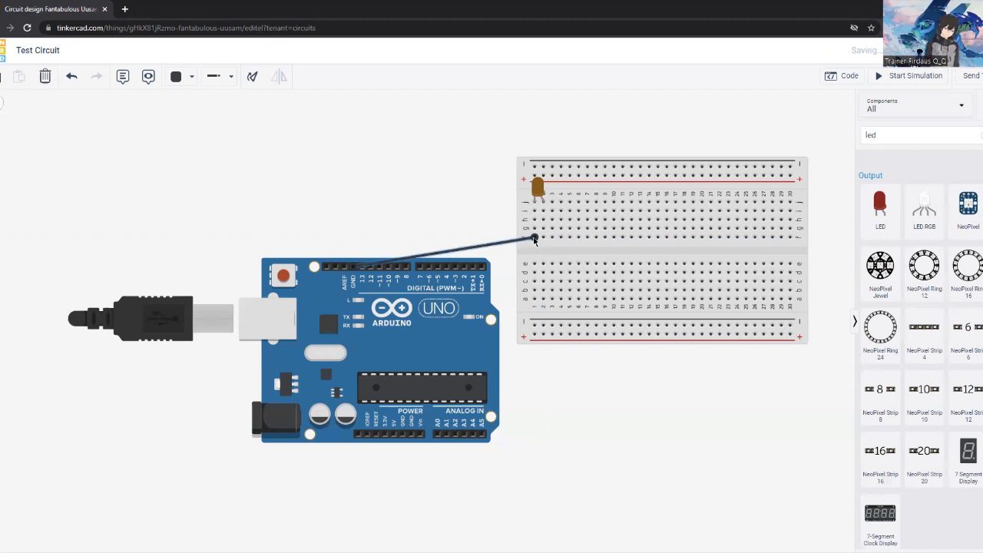
pyautogui.press('Delete')
# - Draw a wire with several bends looping from breadboard column 1 back to the same column, and delete it
pyautogui.click(532, 237)
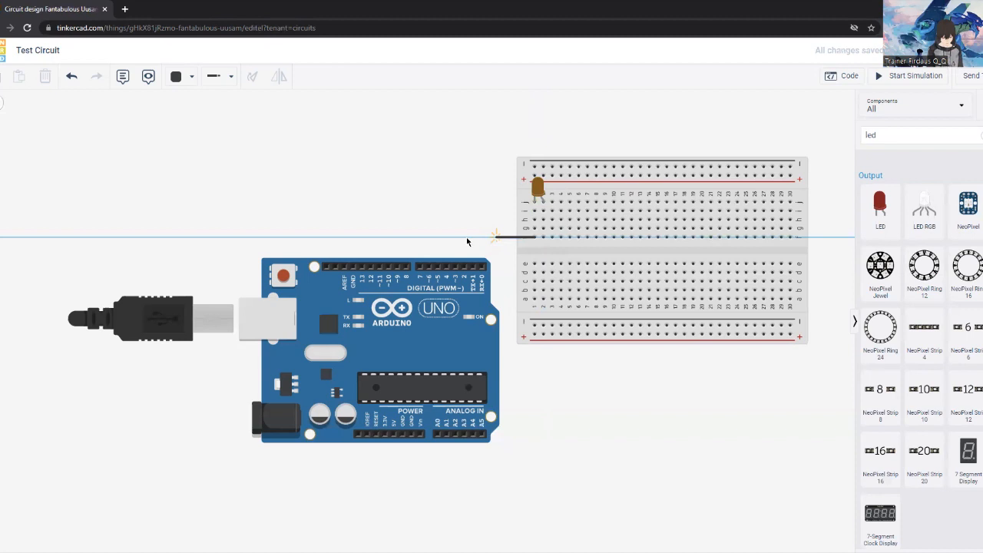
pyautogui.click(362, 240)
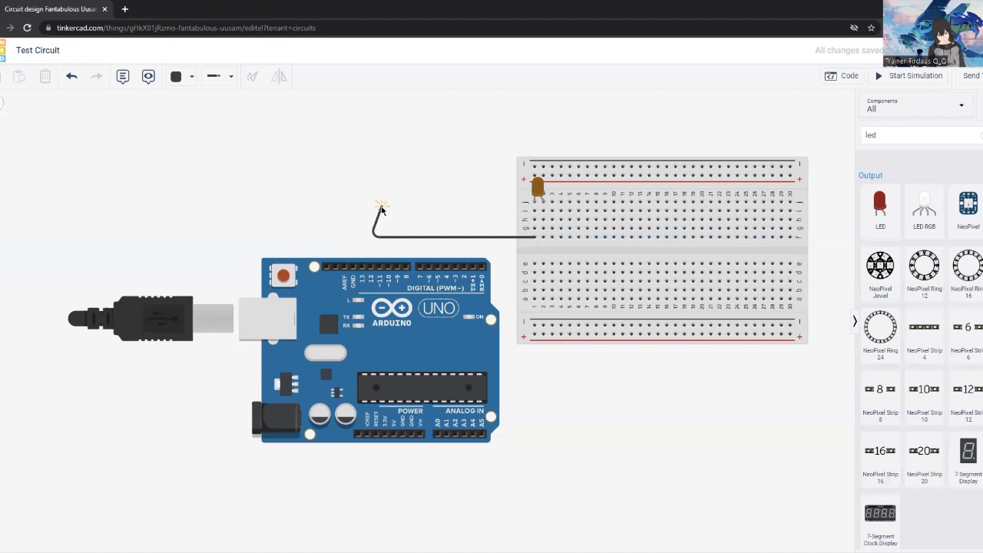
pyautogui.click(380, 208)
pyautogui.click(427, 207)
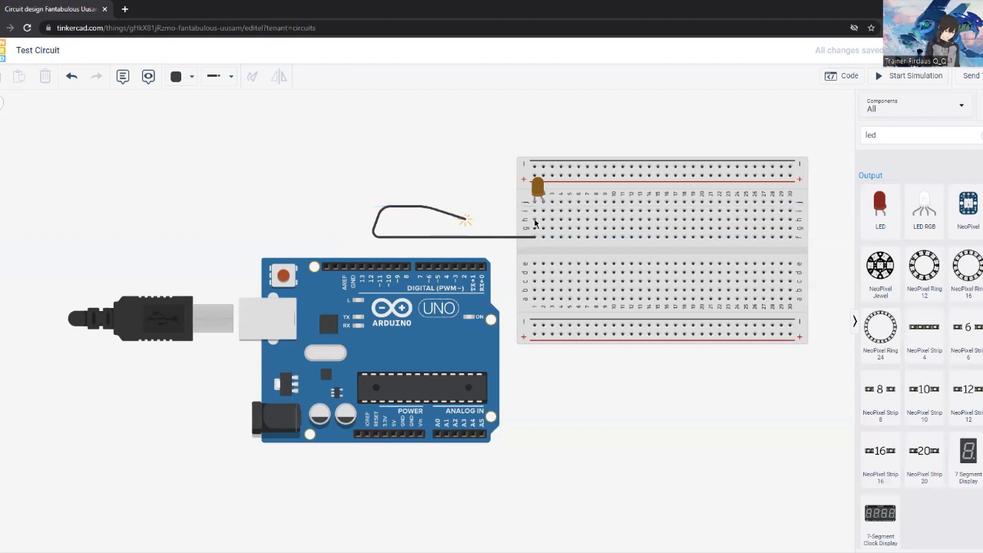
pyautogui.click(527, 220)
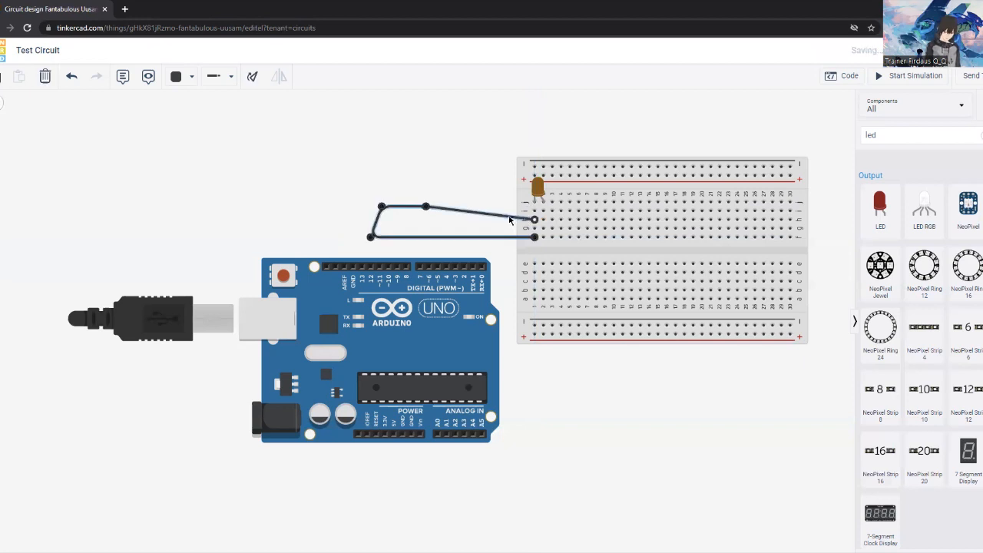
pyautogui.press('Delete')
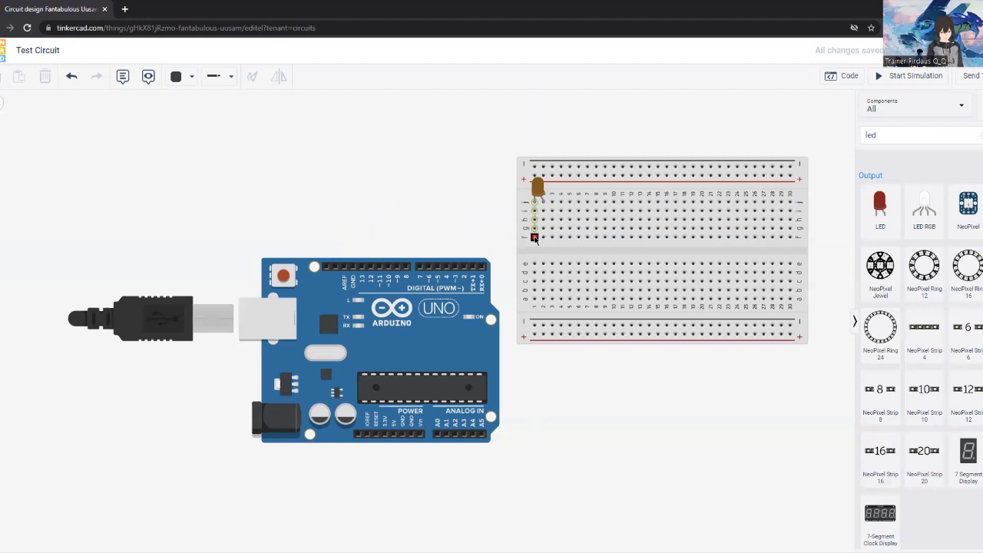
# - Wire row f of breadboard column 1 to Arduino pin 13 with one right-angle bend, aligning the corner with the pin
pyautogui.click(535, 239)
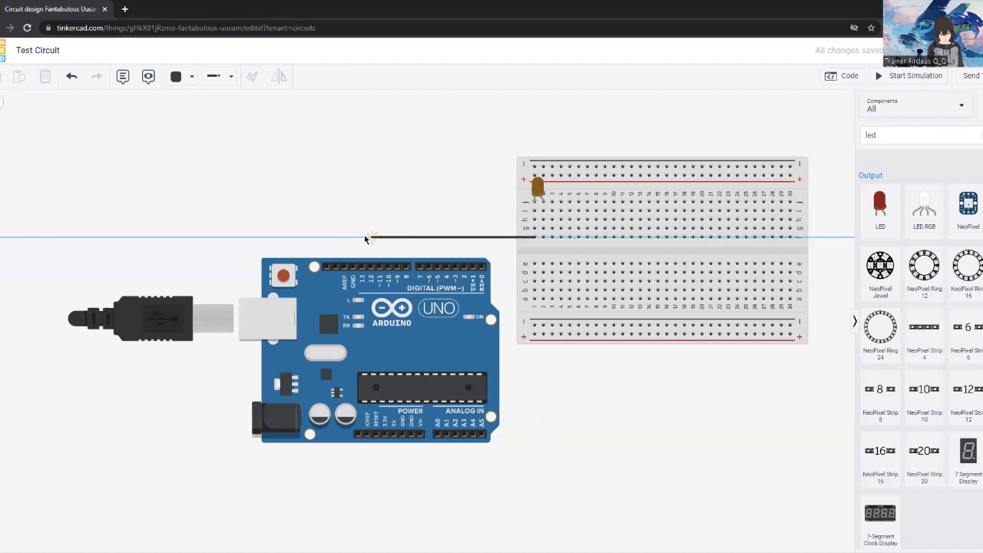
pyautogui.click(363, 238)
pyautogui.click(361, 267)
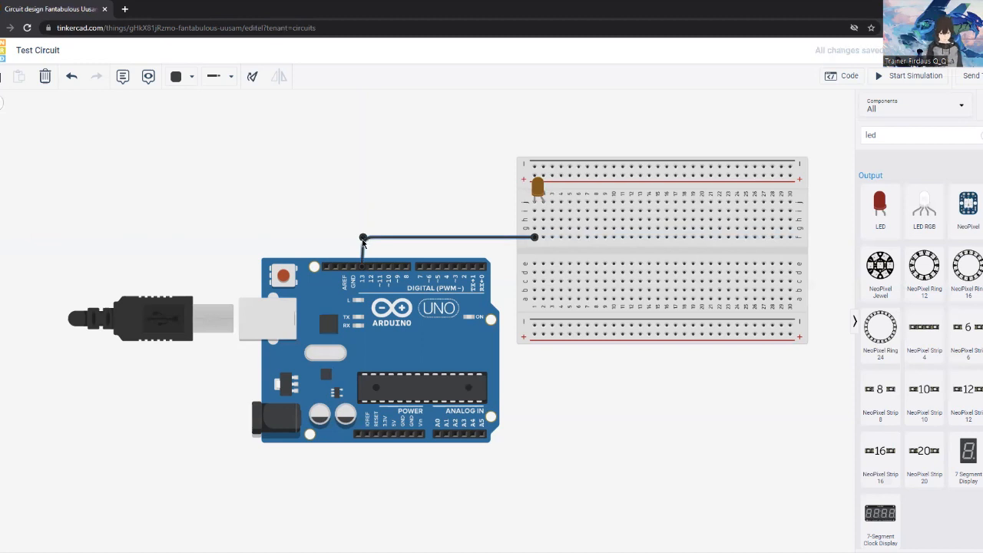
pyautogui.moveTo(362, 239); pyautogui.dragTo(362, 240)
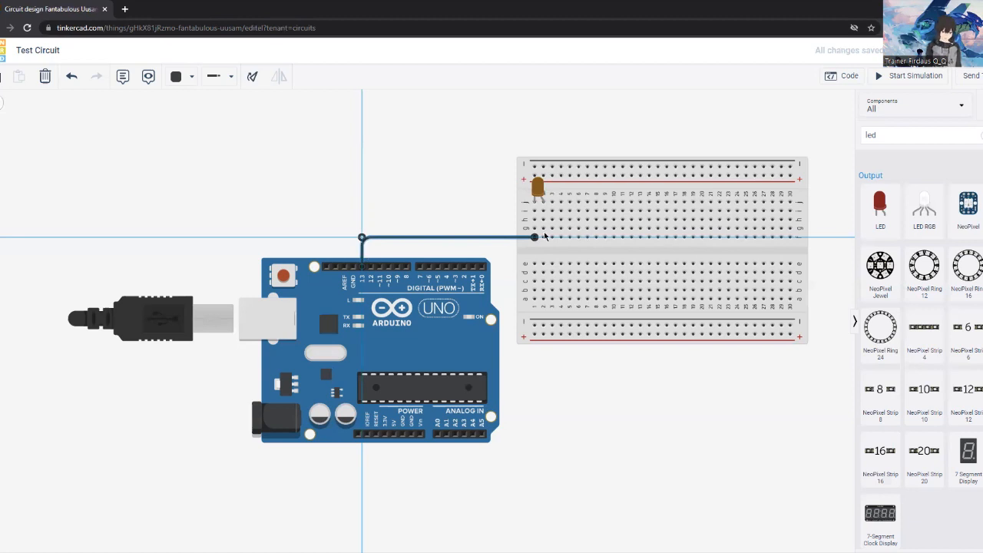
pyautogui.press('Escape')
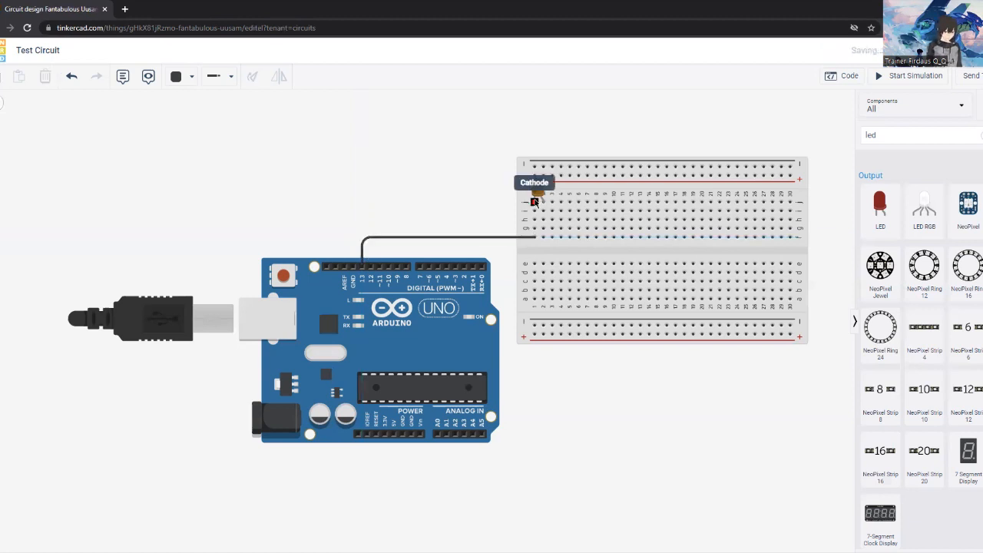
# - Move the wire's Arduino end to the GND pin beside pin 13 and align its bend above GND
pyautogui.click(362, 263)
pyautogui.moveTo(362, 271); pyautogui.dragTo(357, 270)
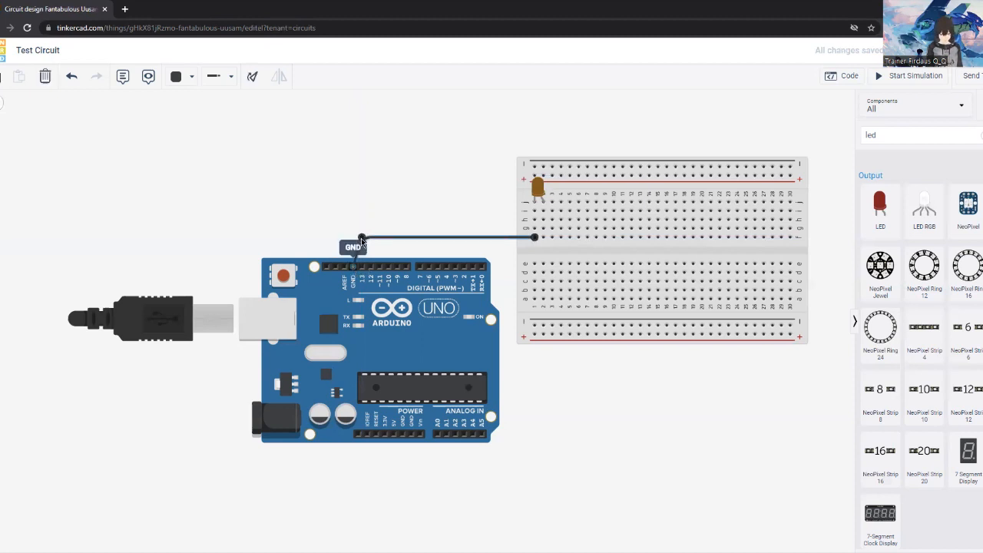
pyautogui.click(361, 239)
pyautogui.moveTo(362, 238); pyautogui.dragTo(355, 240)
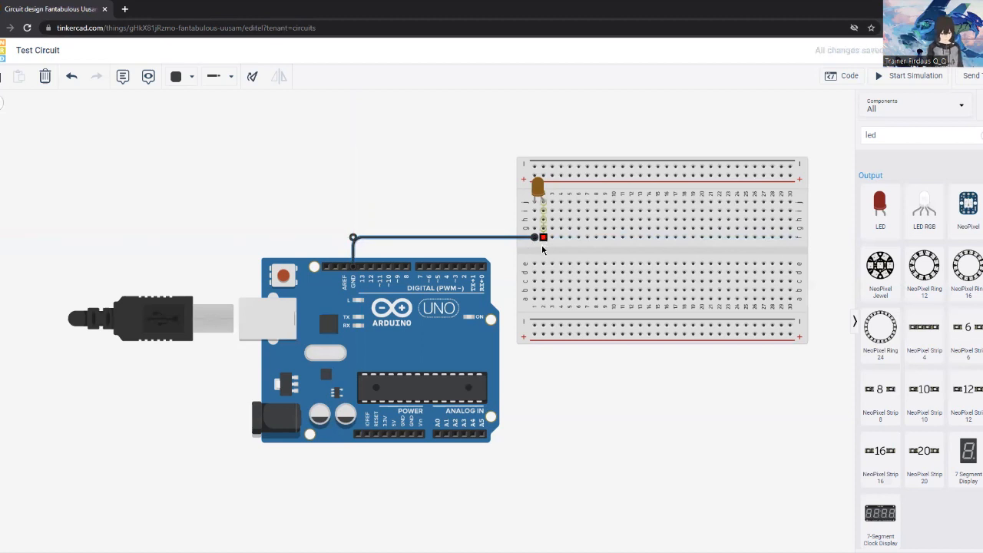
# - Wire row f of breadboard column 2 to Arduino pin 13, routing it with bends just below the GND wire
pyautogui.click(542, 241)
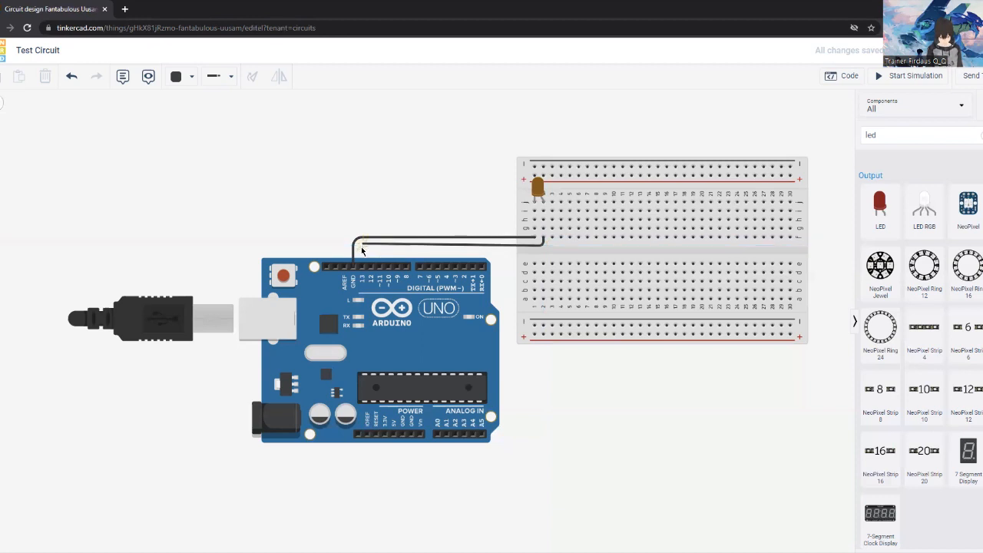
pyautogui.click(362, 247)
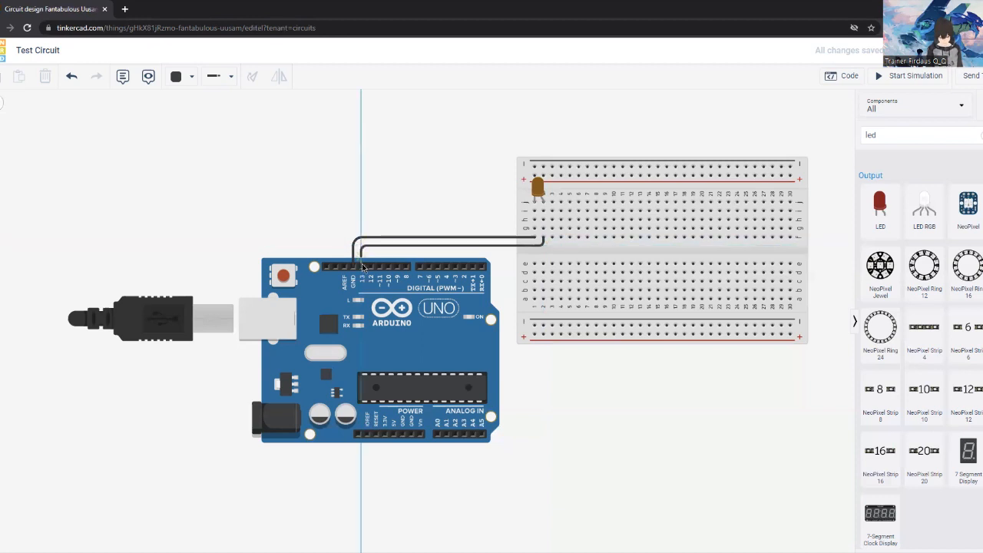
pyautogui.click(362, 266)
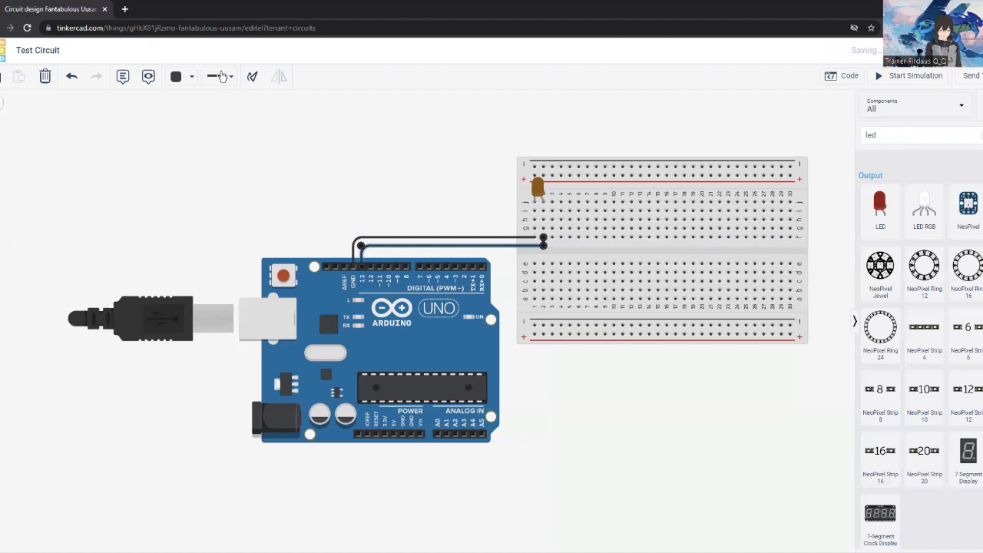
# - Set the color of the pin 13 wire to Orange and deselect it
pyautogui.click(198, 76)
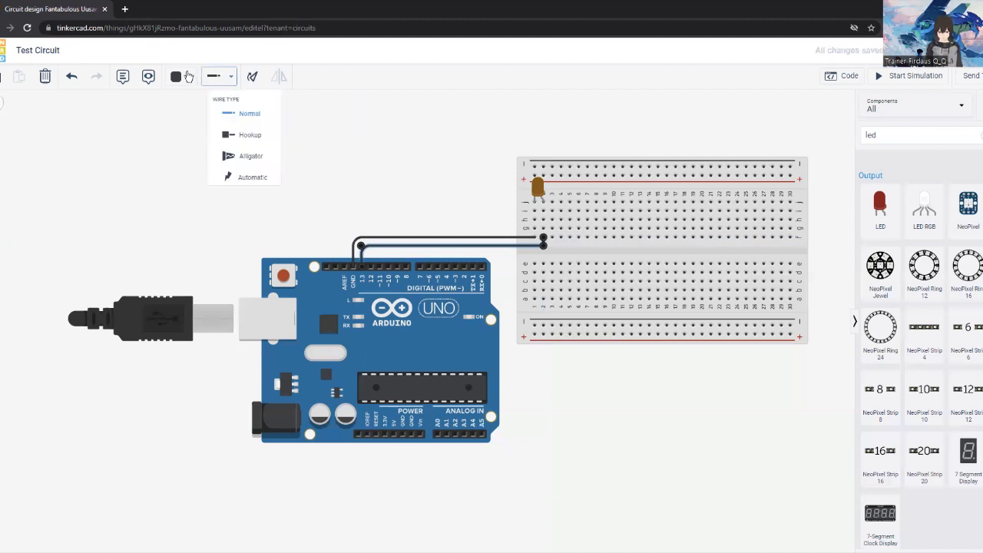
pyautogui.click(188, 77)
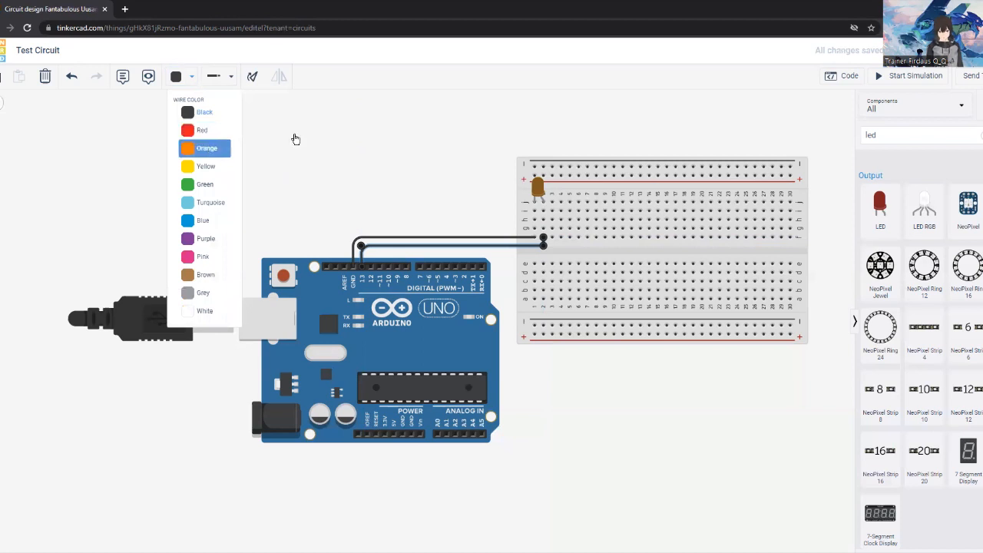
pyautogui.click(386, 146)
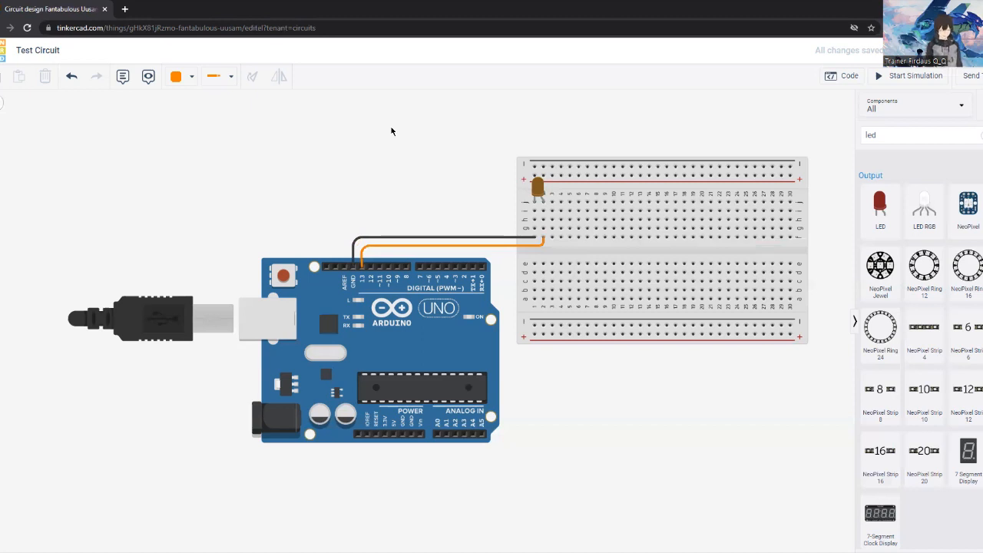
# - Open the code editor and change the edit mode from Blocks to Text, accepting the loss of the blocks
pyautogui.click(842, 78)
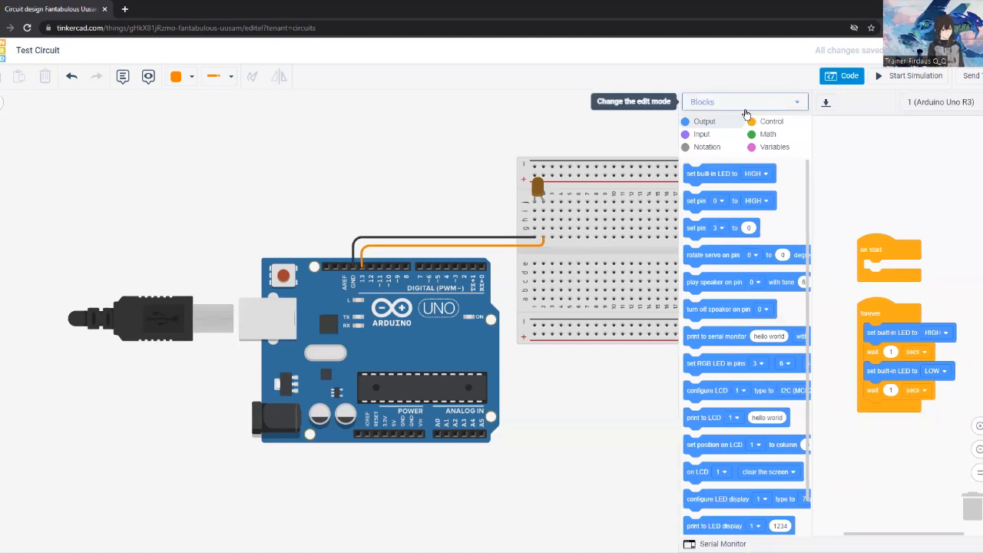
pyautogui.click(718, 106)
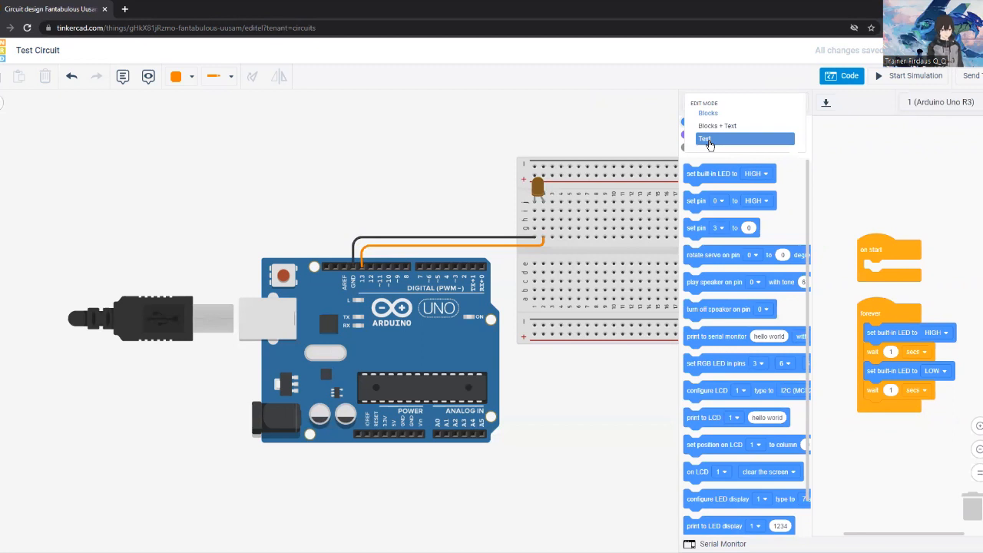
pyautogui.click(710, 145)
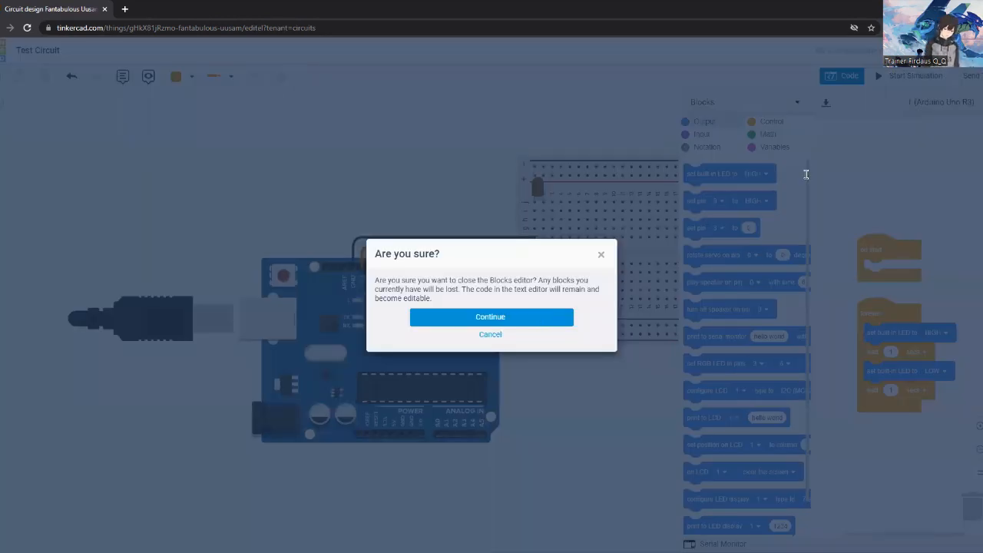
pyautogui.click(538, 317)
# - Replace the setup line with "pinMode(13,OUTPUT);" and the loop contents with "digitalWrite(13, HIGH);" and "delay(100);"
pyautogui.moveTo(843, 156); pyautogui.dragTo(712, 155)
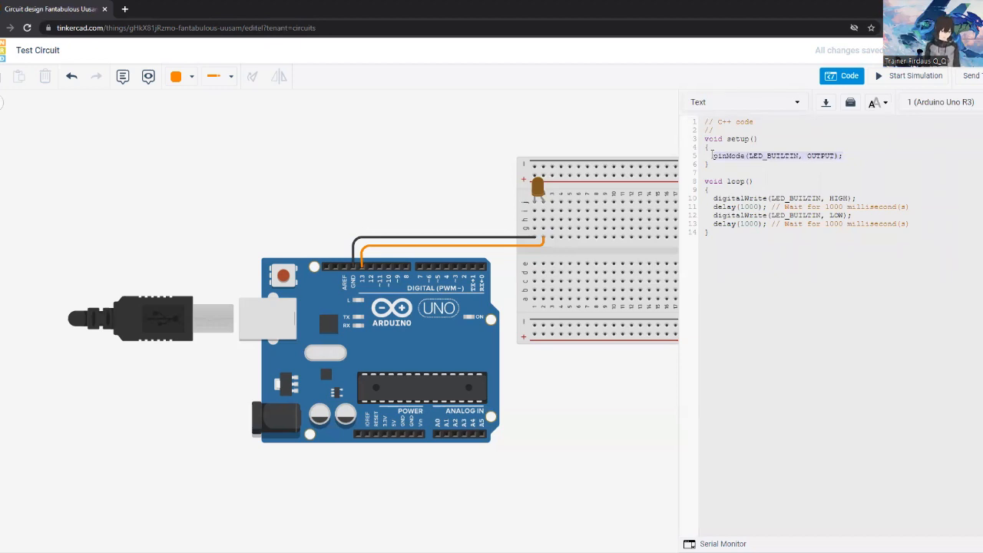
pyautogui.write('pinMode(13,OUTPUT);')
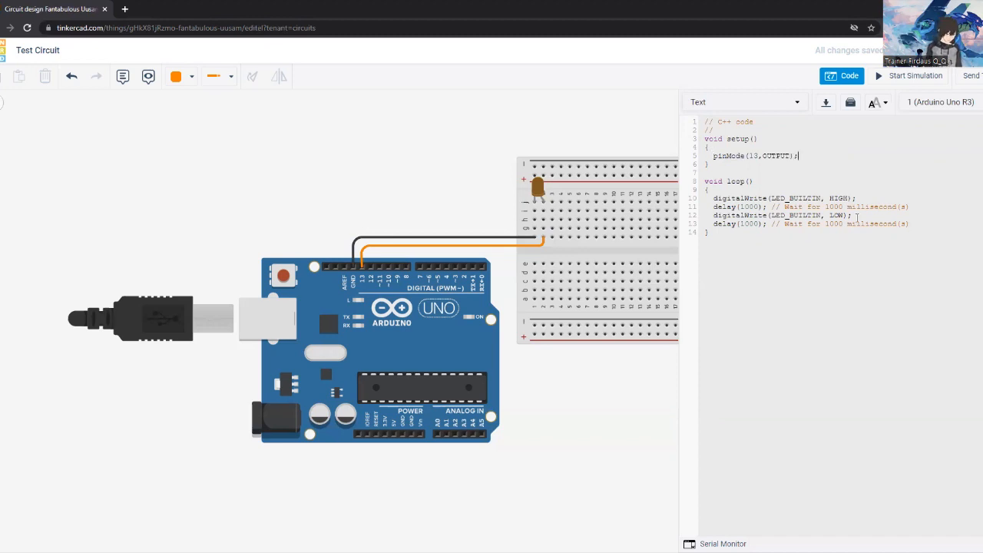
pyautogui.moveTo(911, 224); pyautogui.dragTo(713, 205)
pyautogui.hotkey('shift', 'Up')
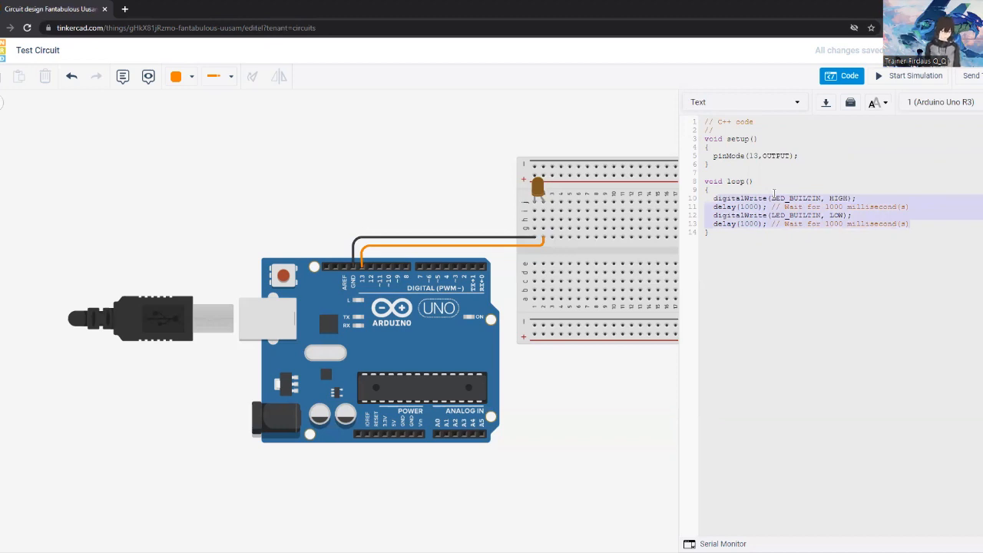
pyautogui.write('digitalWrite(13')
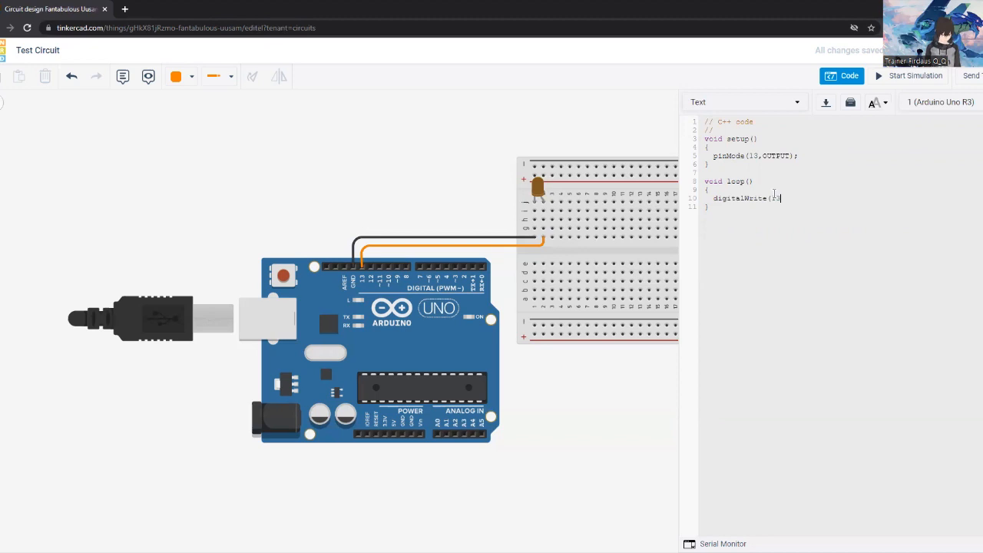
pyautogui.write(', HIGH);')
pyautogui.press('Return')
pyautogui.write('delay(100);')
# - Add the lines "digitalWrite(13, LOW);" and "delay(100);" at the end of the loop
pyautogui.press('Return')
pyautogui.write('digitalWrite')
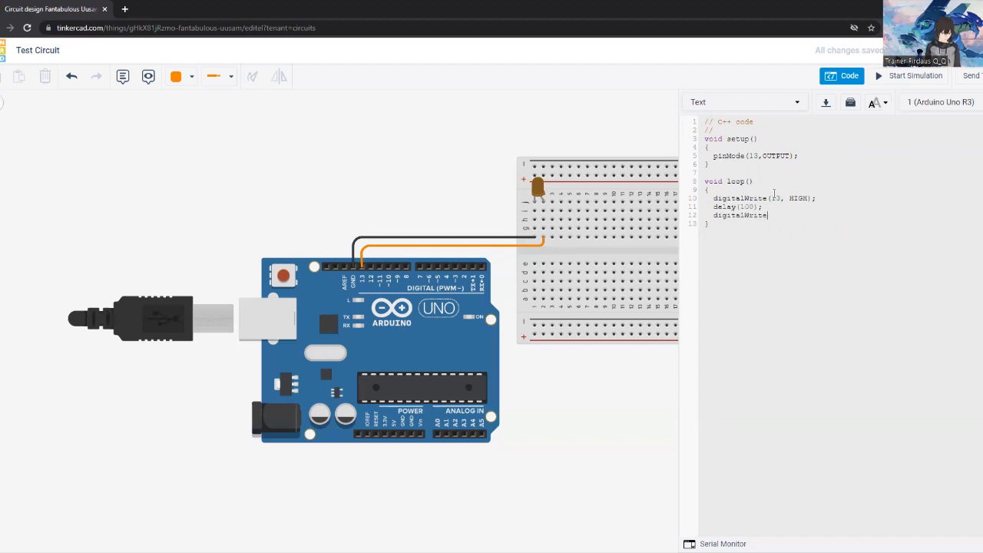
pyautogui.write('(13, LOW);')
pyautogui.press('Return')
pyautogui.write('delay(100);')
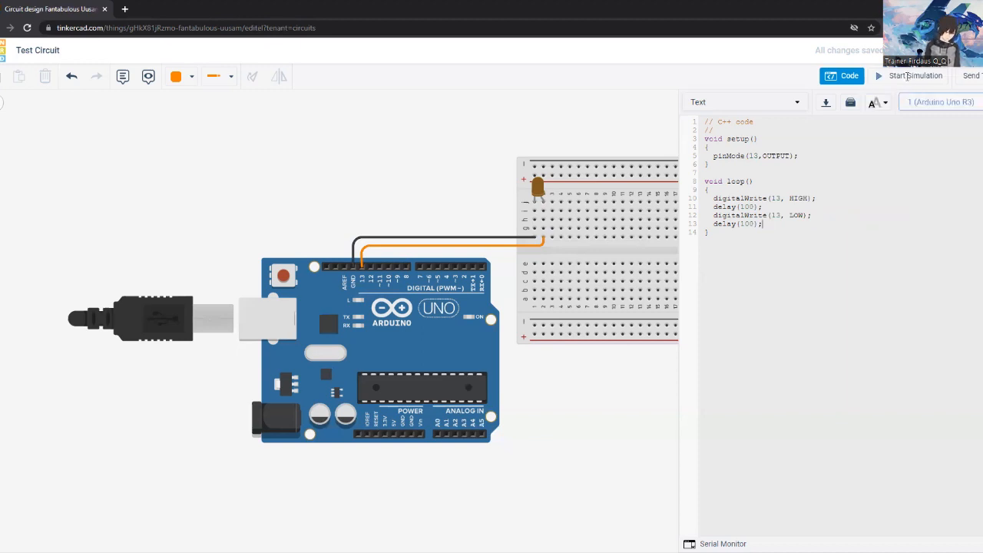
# - Run the circuit simulation to check the blinking LED, stop it, and return to the circuit with the LED selected
pyautogui.click(906, 76)
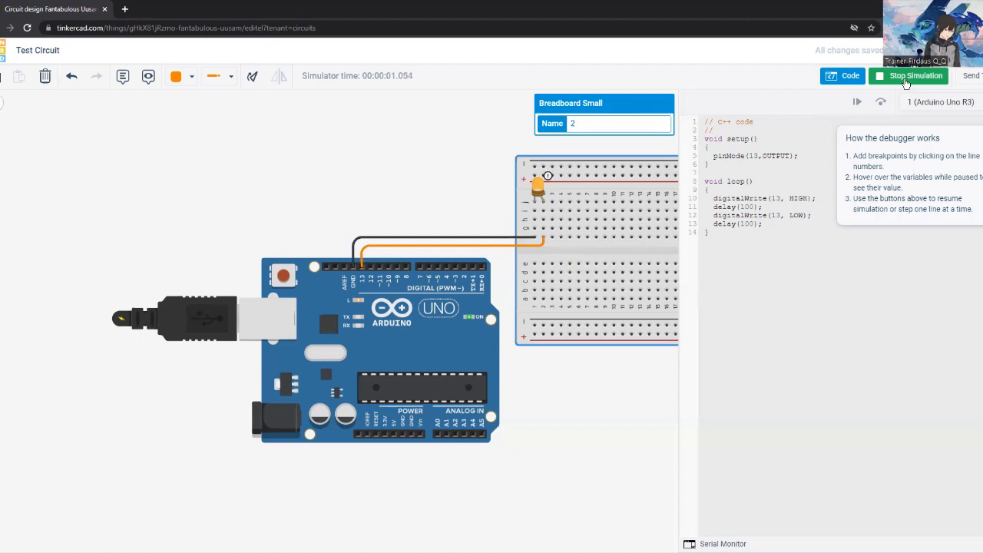
pyautogui.click(906, 77)
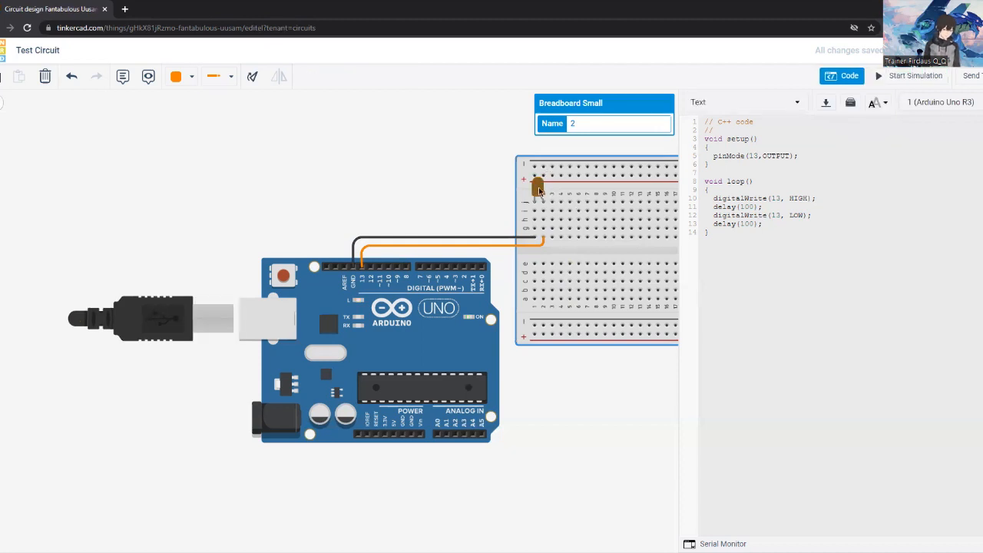
pyautogui.moveTo(553, 190)
pyautogui.mouseDown()
pyautogui.moveTo(535, 190)
pyautogui.moveTo(546, 189)
pyautogui.mouseUp()
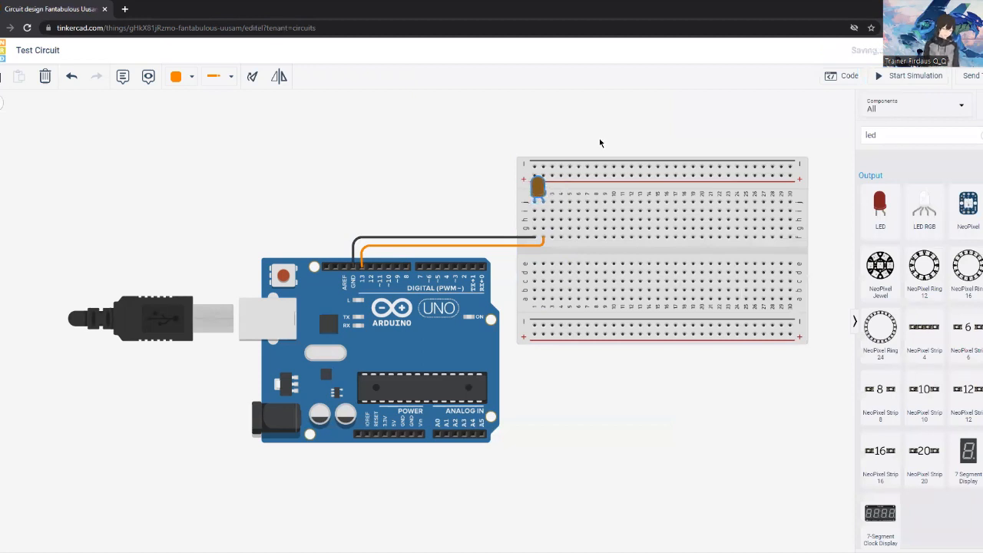